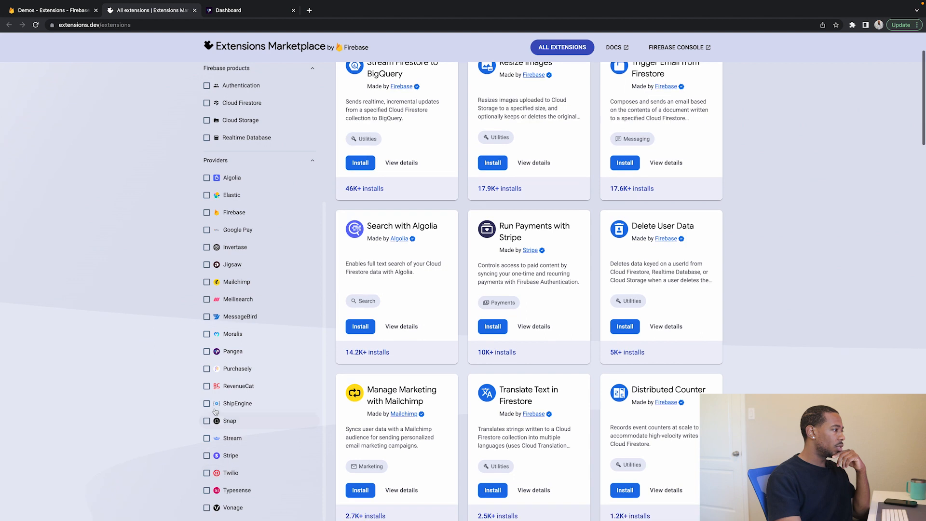
Filter the extensions by the Pangea provider and start installing Known Malware Detection in the Demos project
click(229, 352)
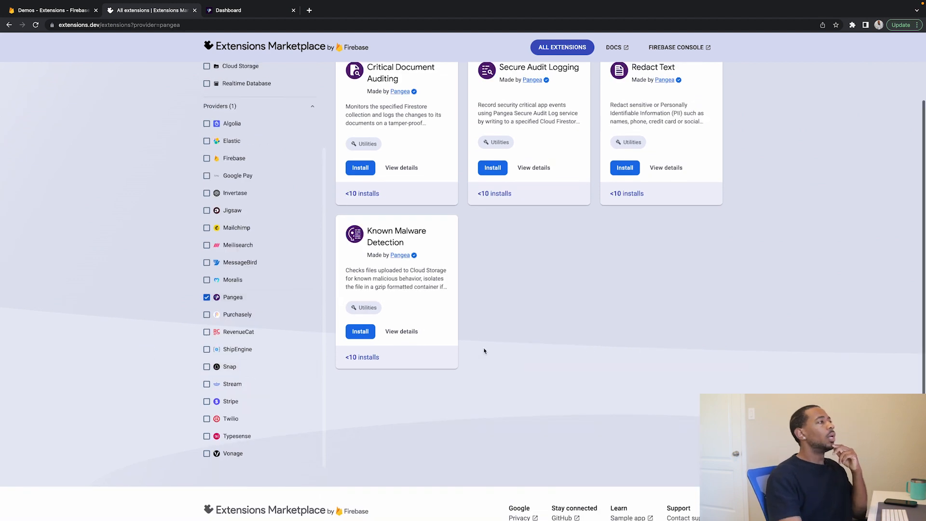
scroll(475, 352, up, 1)
click(404, 372)
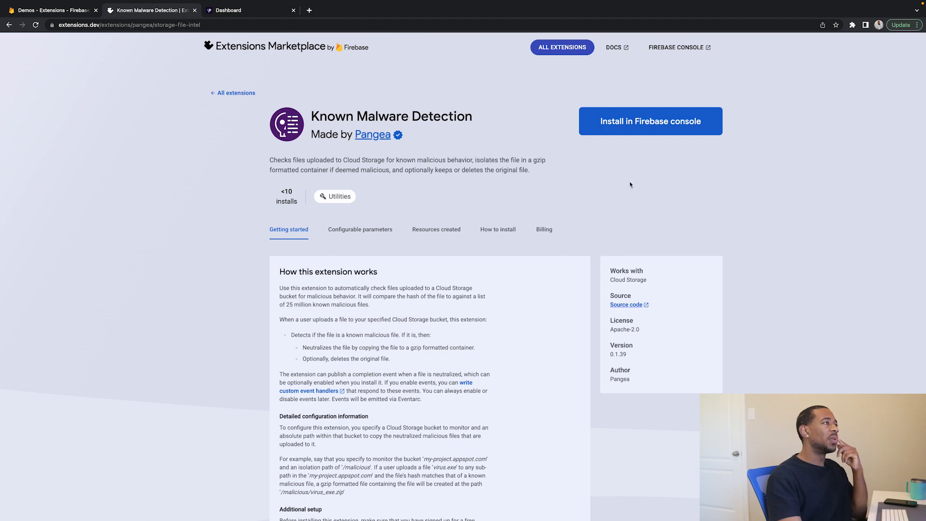
click(592, 122)
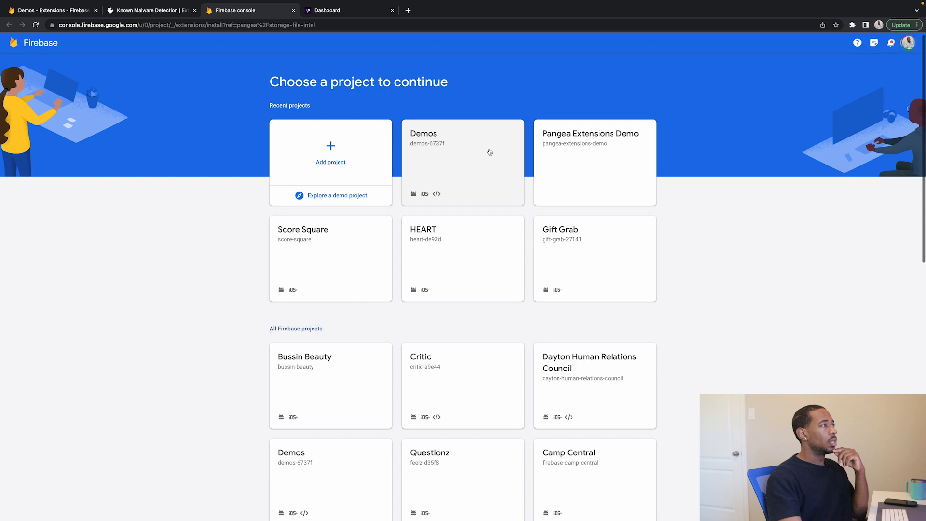
click(490, 152)
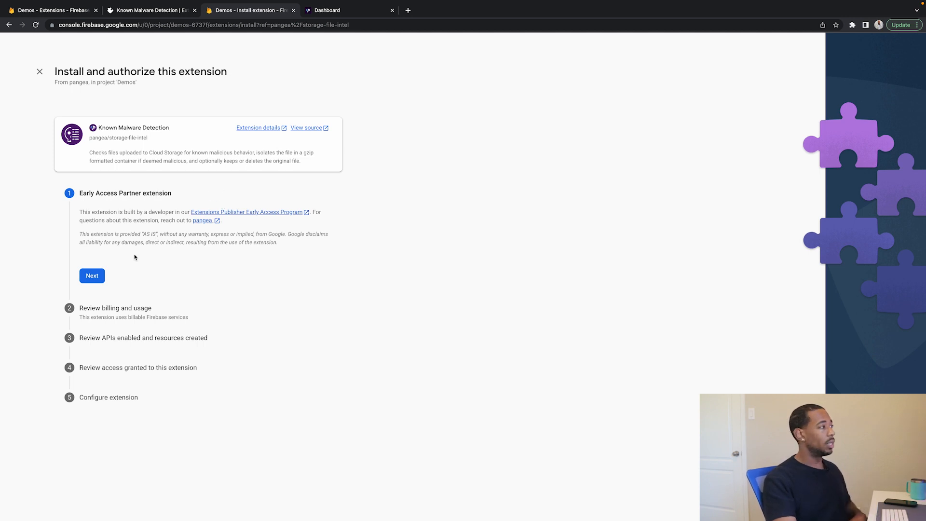
Acknowledge the early access, billing, API and resource, and granted access sections to reach the extension's configuration
click(92, 276)
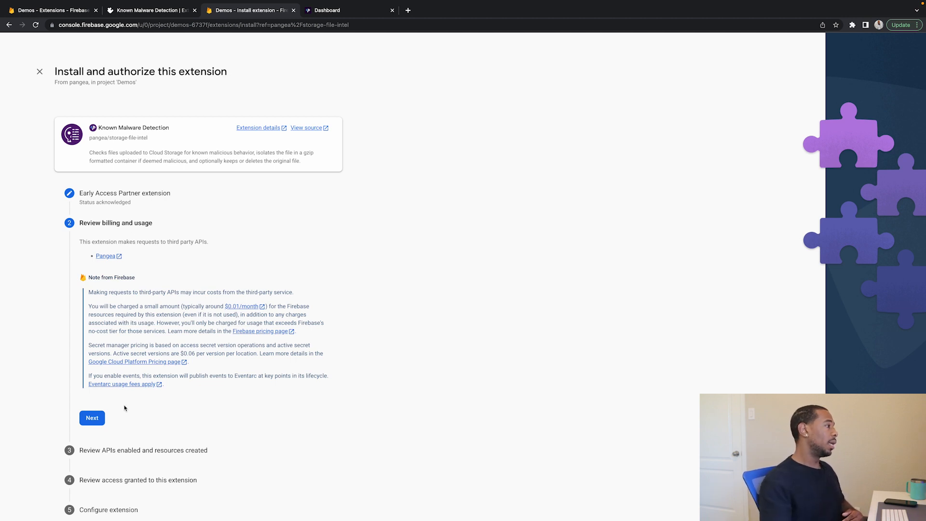
click(105, 416)
scroll(184, 236, down, 3)
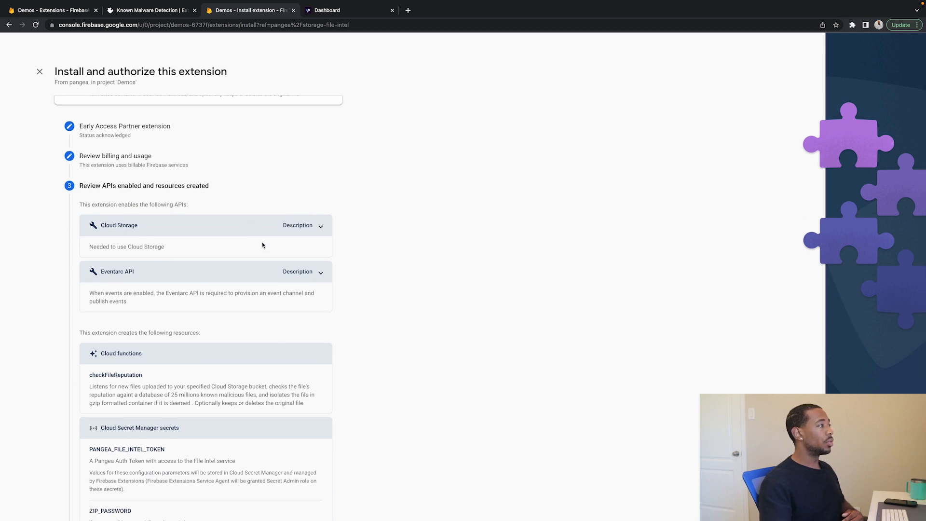
scroll(244, 230, down, 1)
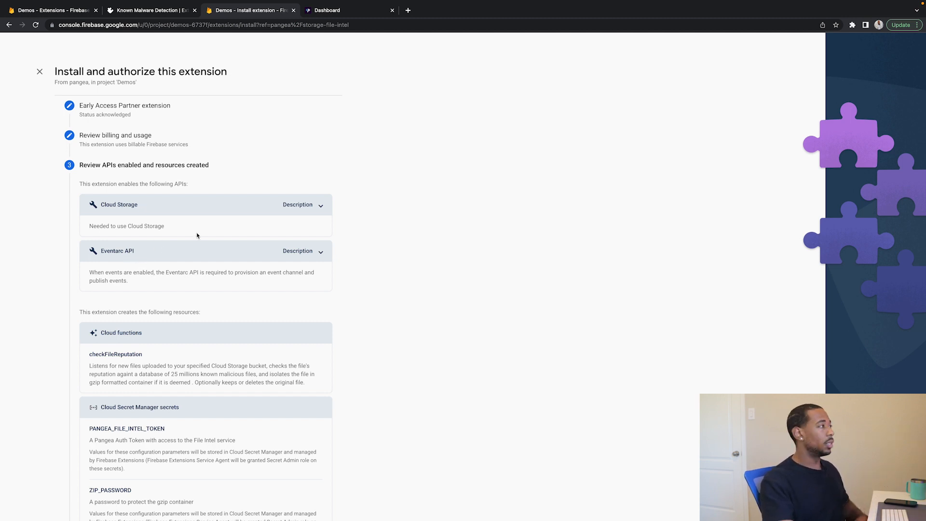
scroll(198, 233, down, 5)
click(96, 417)
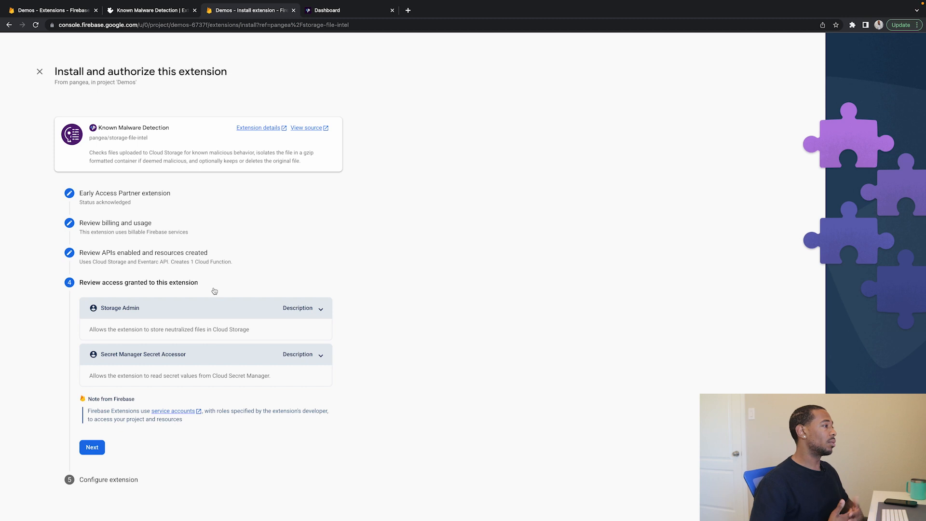
click(92, 447)
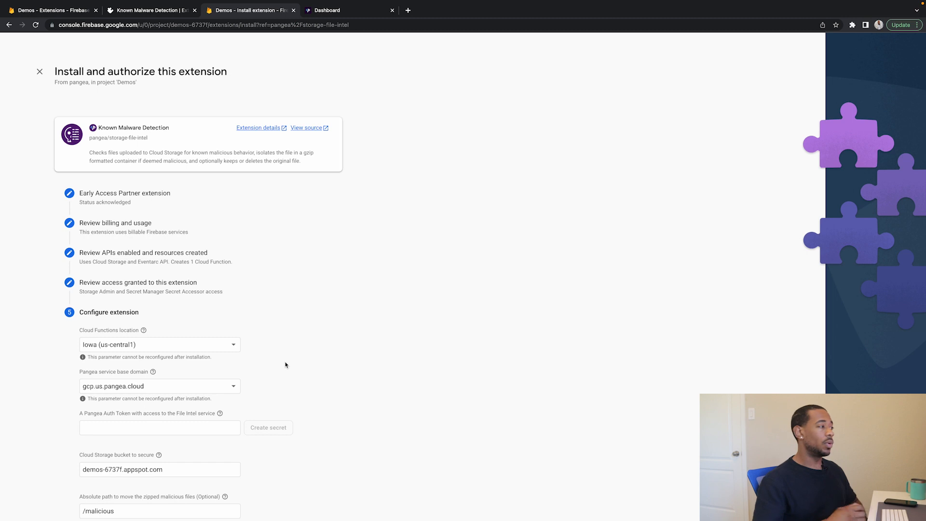
Check the project's domain in the Pangea console and set the Pangea service base domain to aws.us.pangea.cloud in the extension configuration
scroll(239, 362, down, 1)
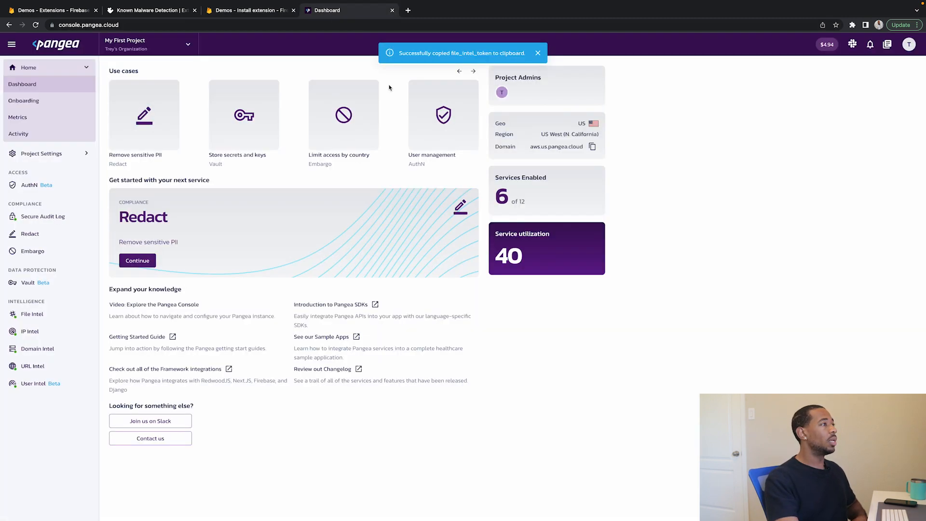
click(338, 11)
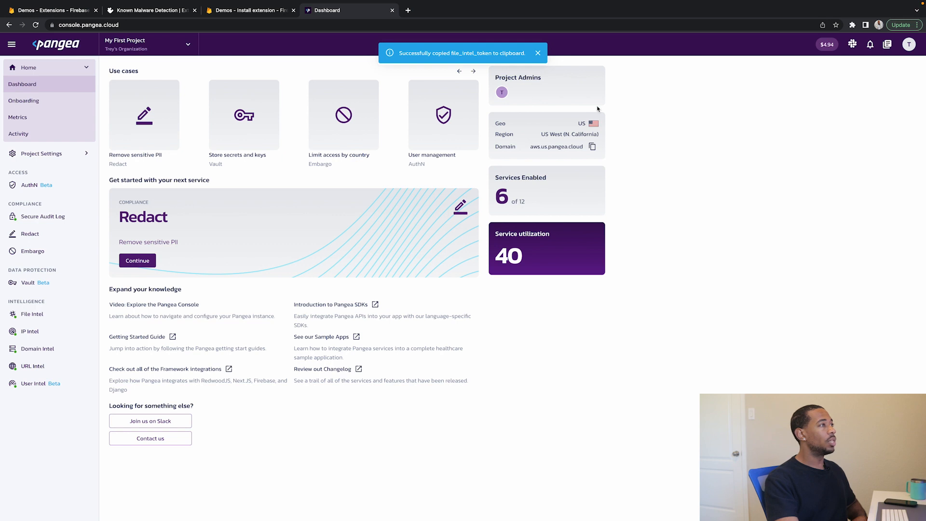
click(538, 53)
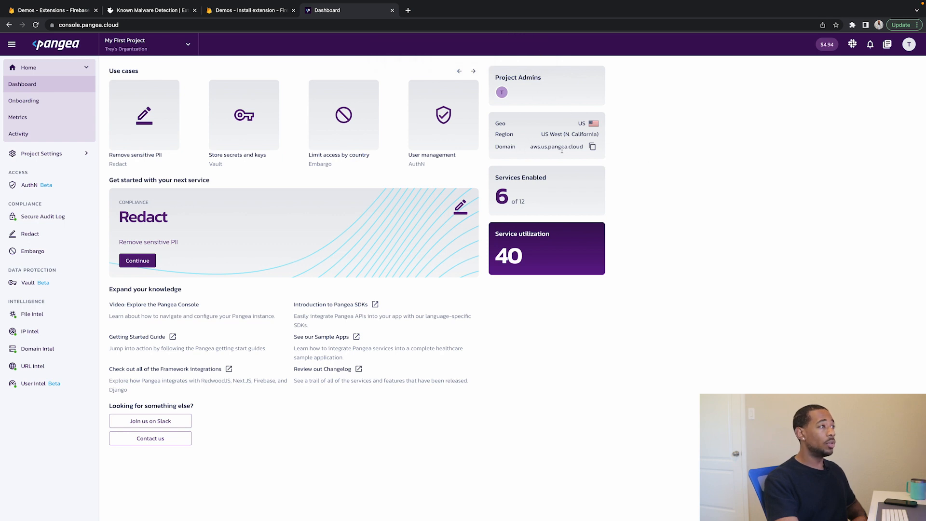
click(243, 12)
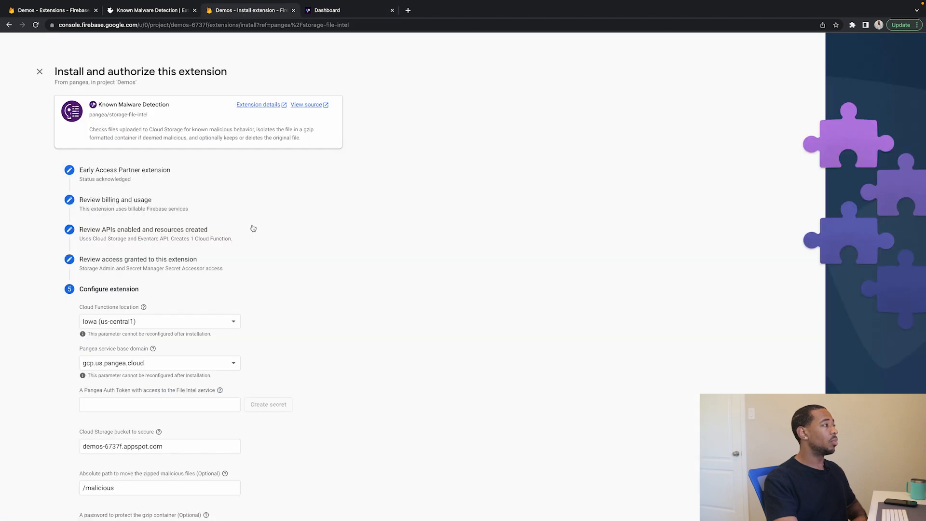
click(208, 364)
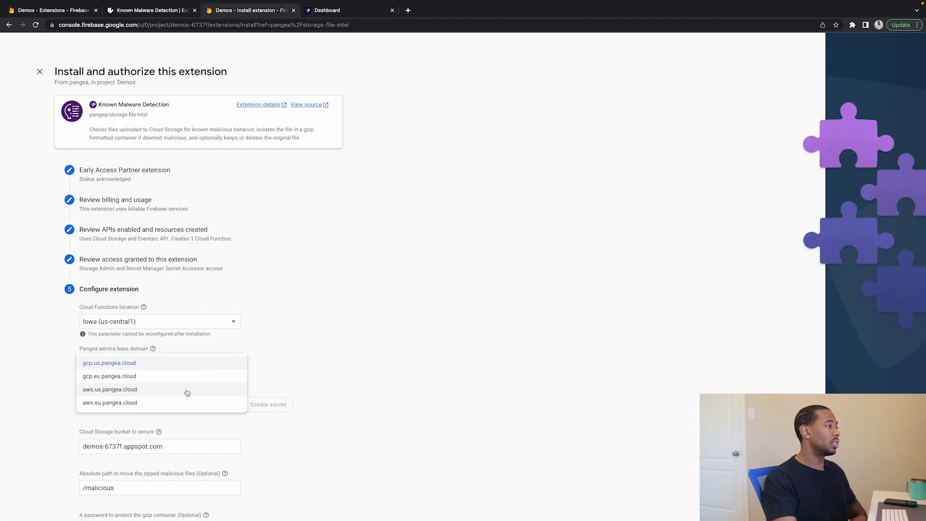
click(187, 391)
click(346, 354)
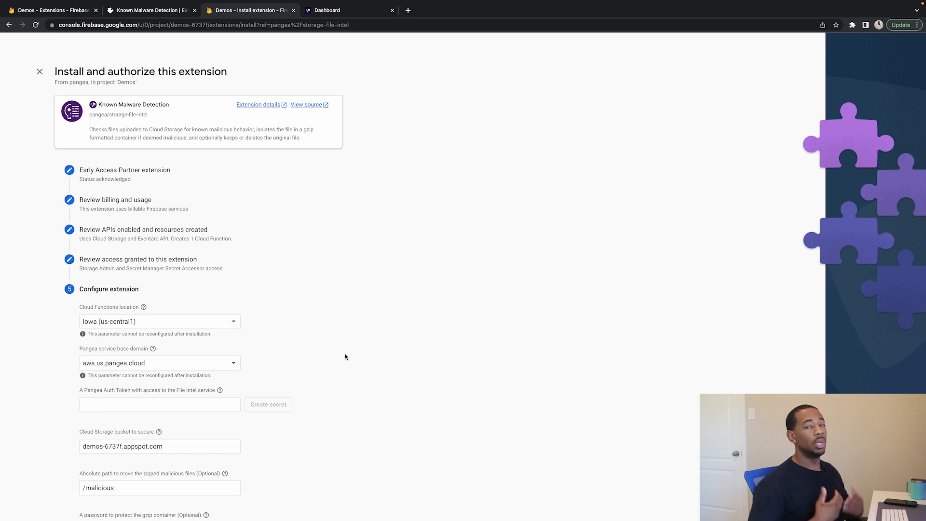
Copy the file_intel_token from the Pangea project's tokens, paste it as the extension's Pangea Auth Token and create the secret
mouse_move(153, 314)
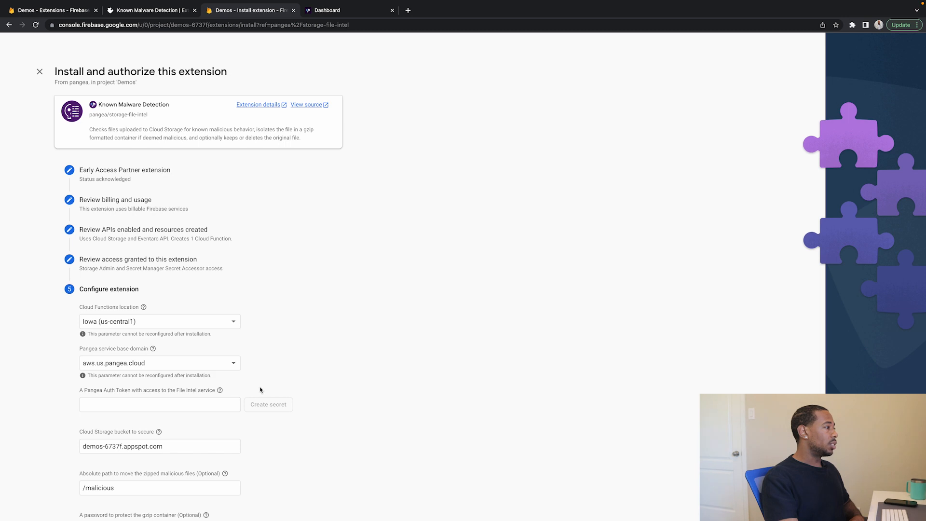
click(338, 11)
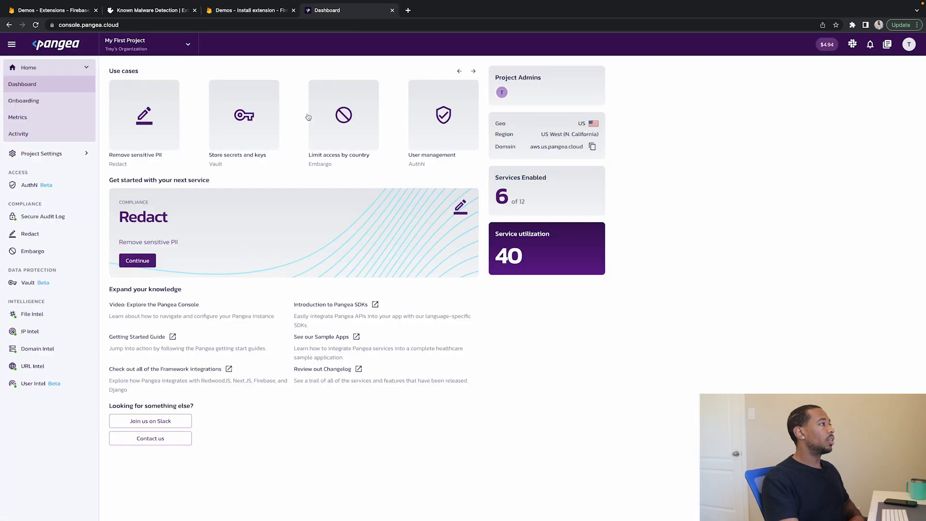
click(53, 157)
click(62, 136)
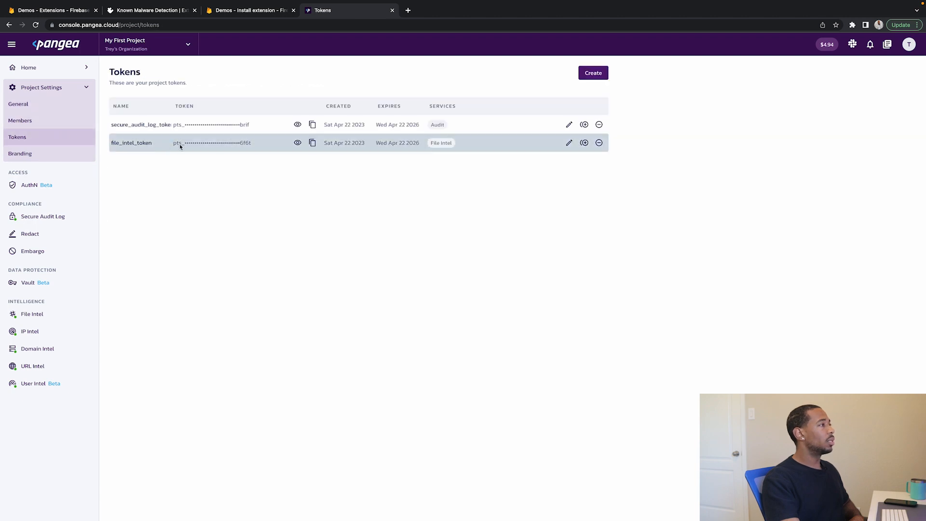
click(312, 142)
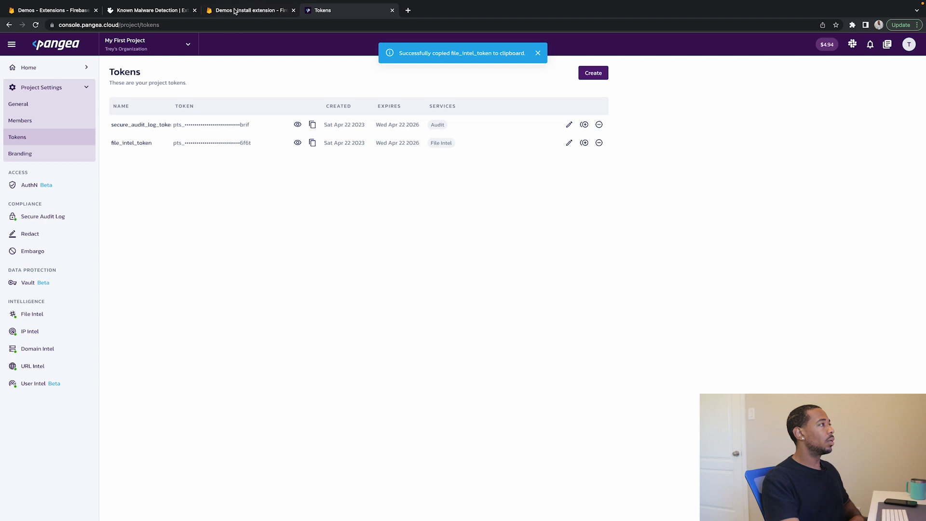
click(235, 11)
click(198, 403)
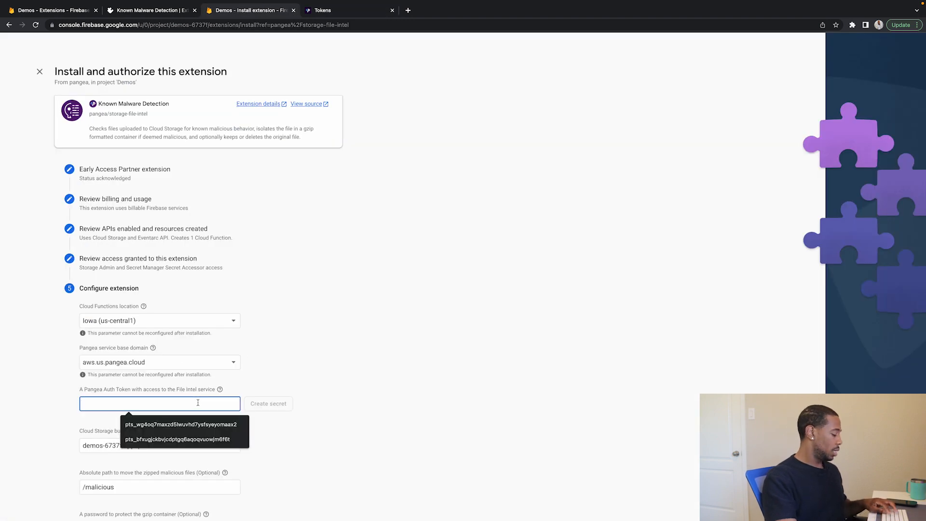
key(ctrl+v)
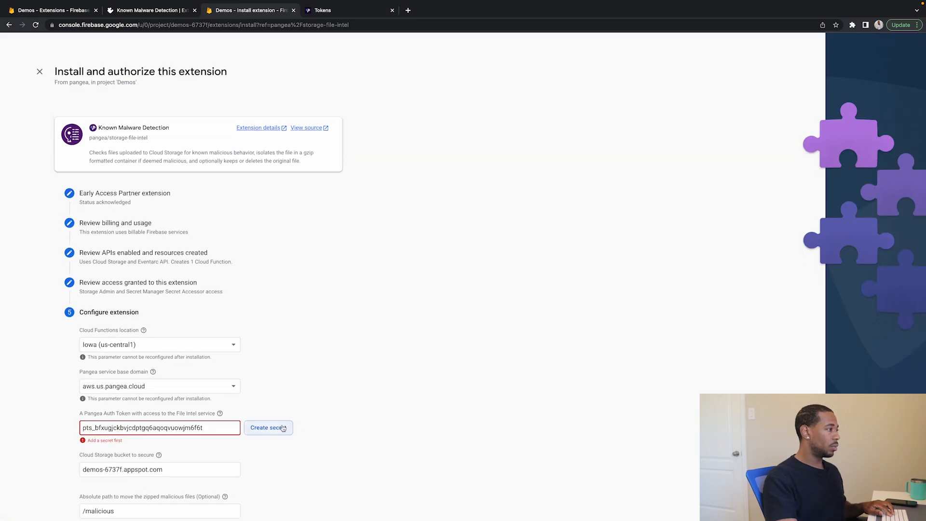
click(283, 428)
Review the storage bucket, malicious file path, zip password, original file deletion, monitored path and function memory parameters
scroll(294, 391, down, 1)
scroll(193, 386, down, 1)
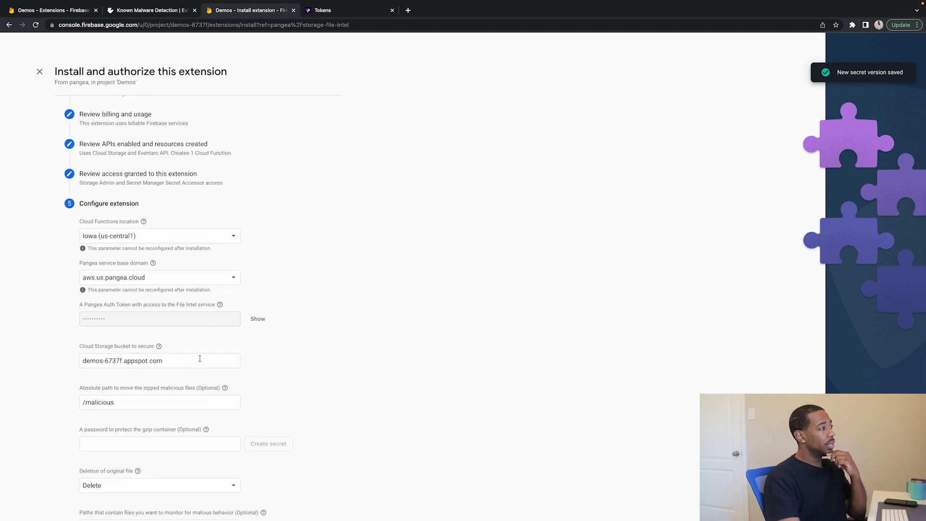
scroll(203, 359, down, 1)
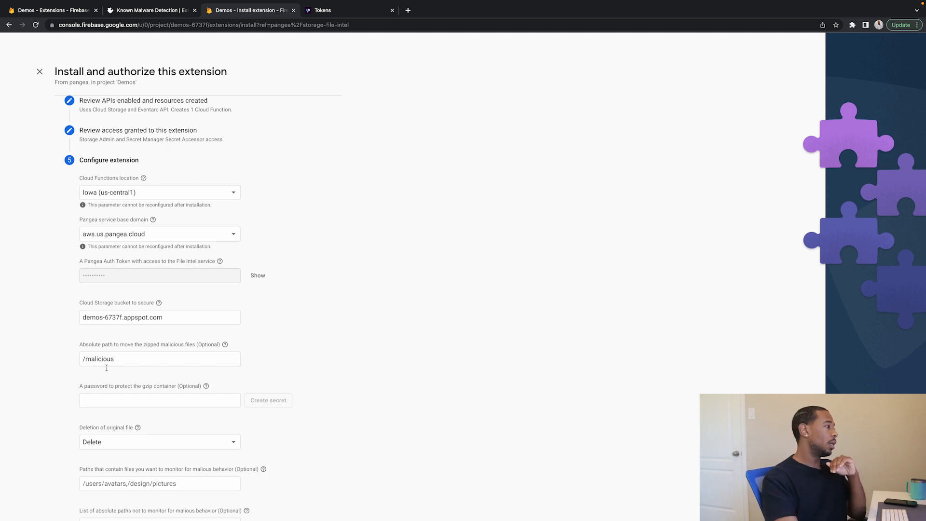
scroll(107, 365, down, 1)
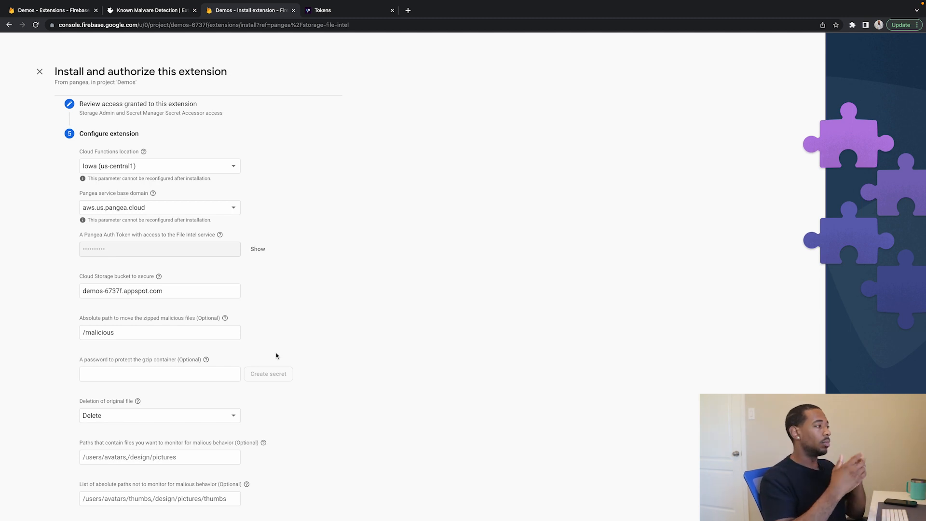
scroll(167, 376, down, 3)
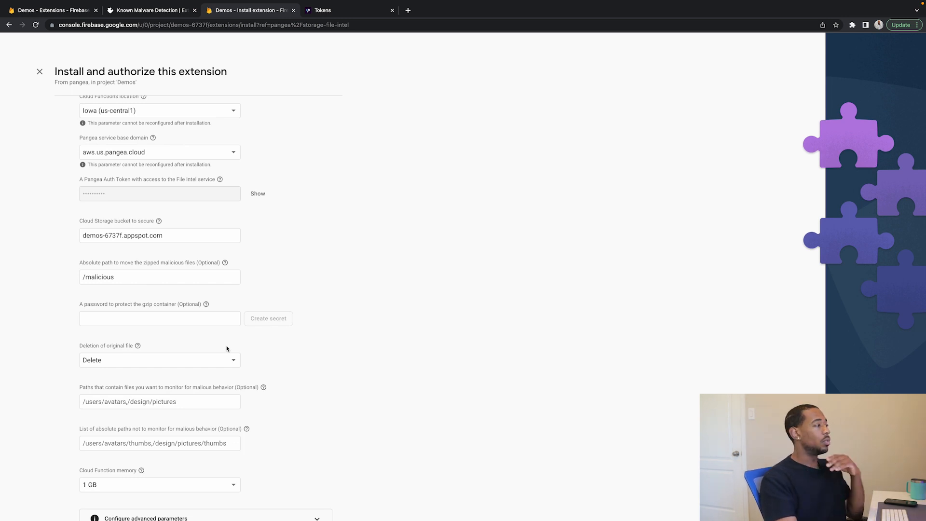
scroll(238, 384, down, 1)
scroll(240, 385, down, 3)
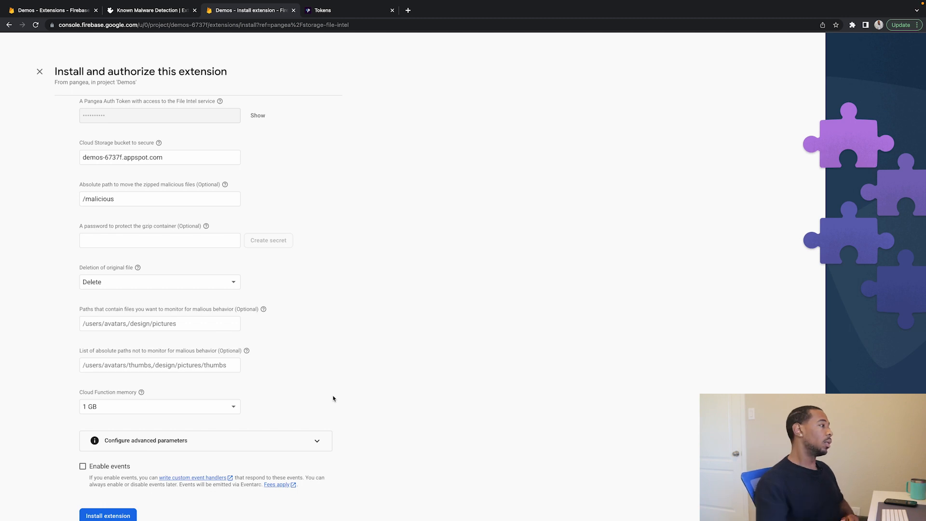
scroll(151, 376, down, 1)
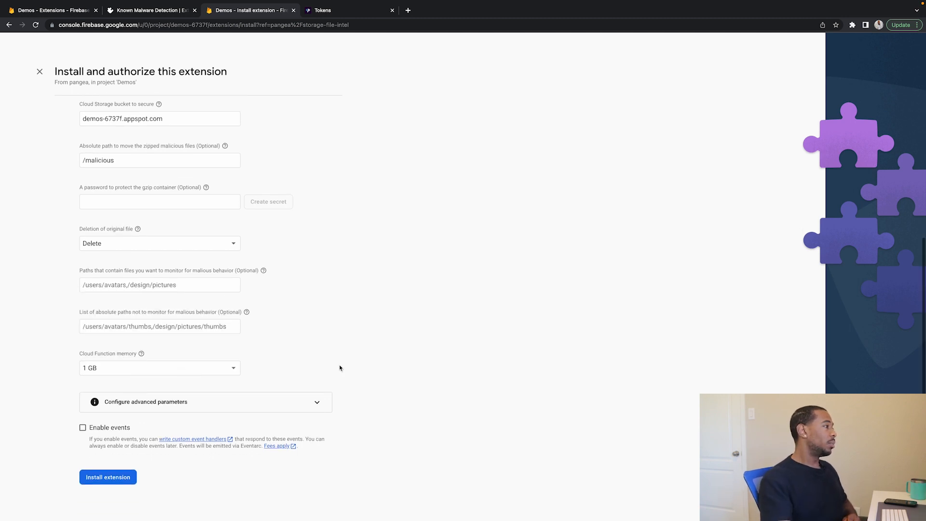
Expand the advanced parameters, look through the function memory, VPC, instance and ingress options, and collapse them again
click(317, 403)
scroll(315, 386, down, 3)
scroll(315, 384, down, 5)
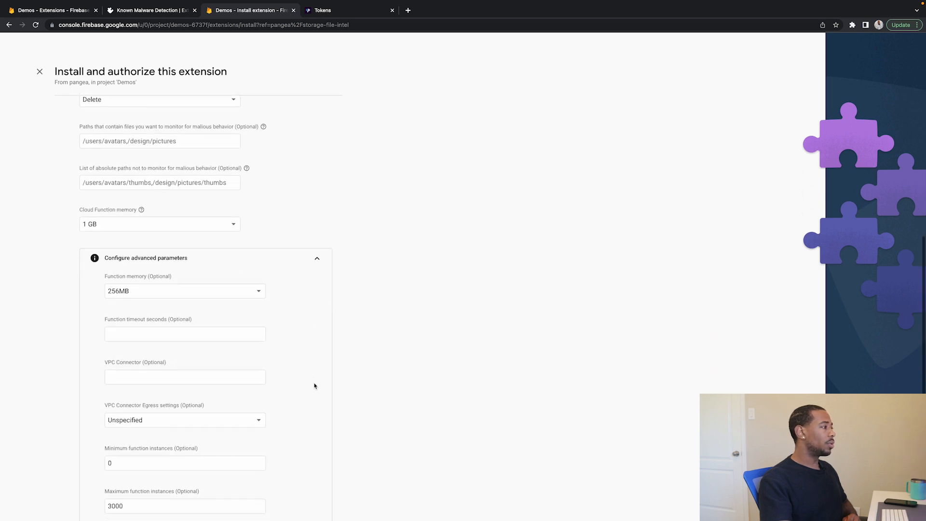
scroll(316, 345, up, 1)
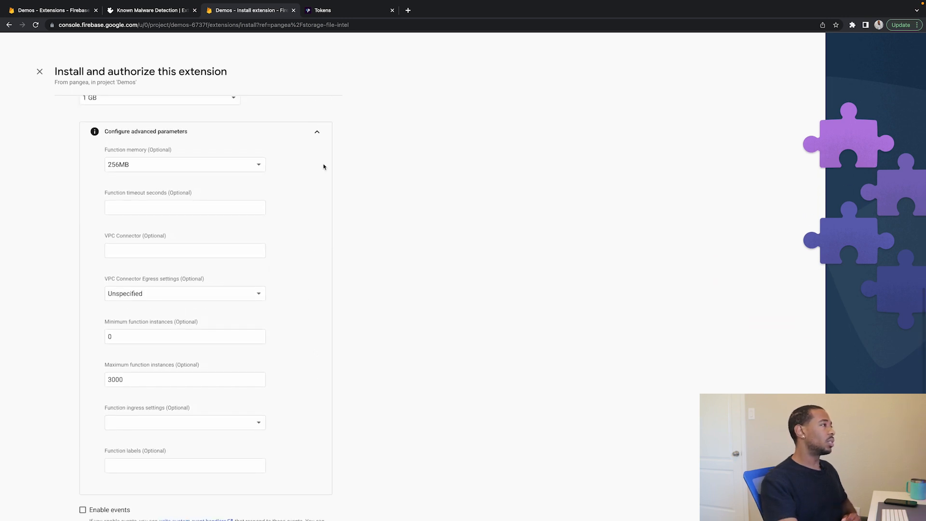
click(317, 131)
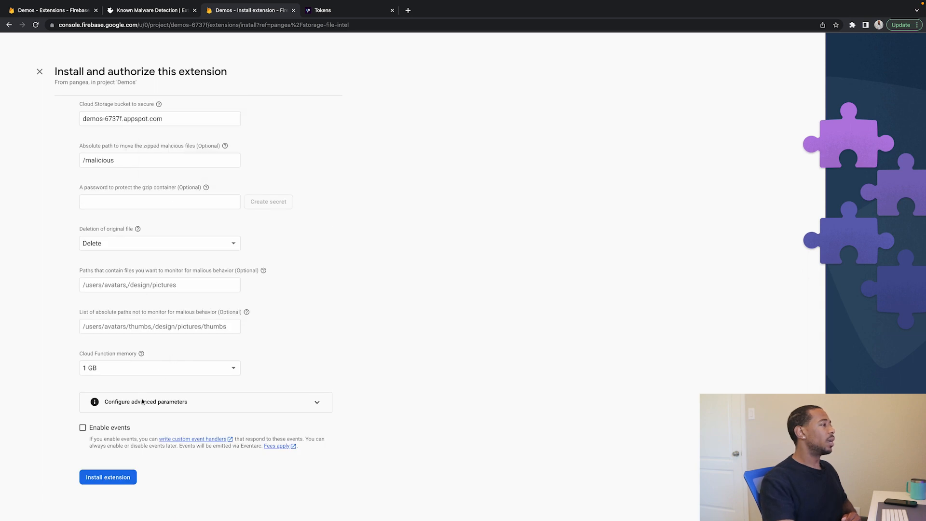
Enable events for the extension and select the complete event of firebase.extensions.pangea-file-intel.v1 as the event type
click(83, 428)
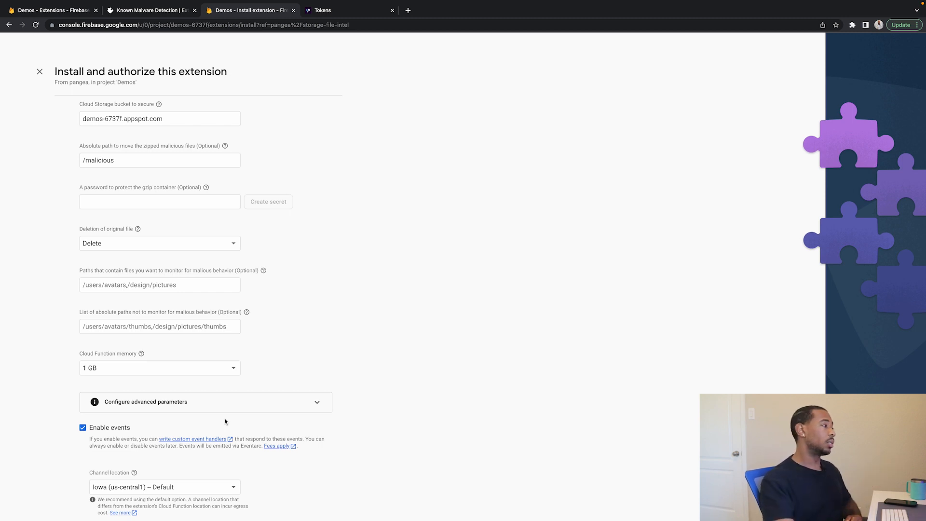
scroll(225, 421, down, 4)
scroll(131, 392, down, 1)
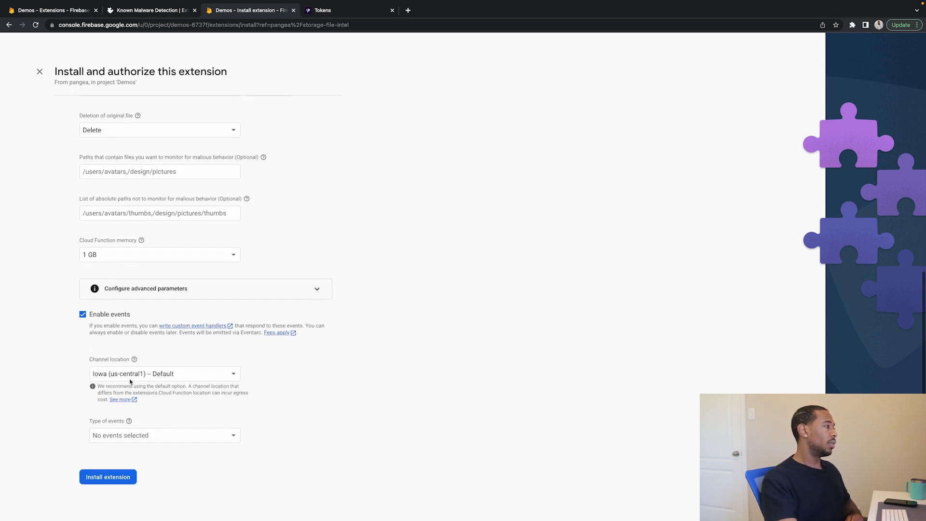
click(185, 435)
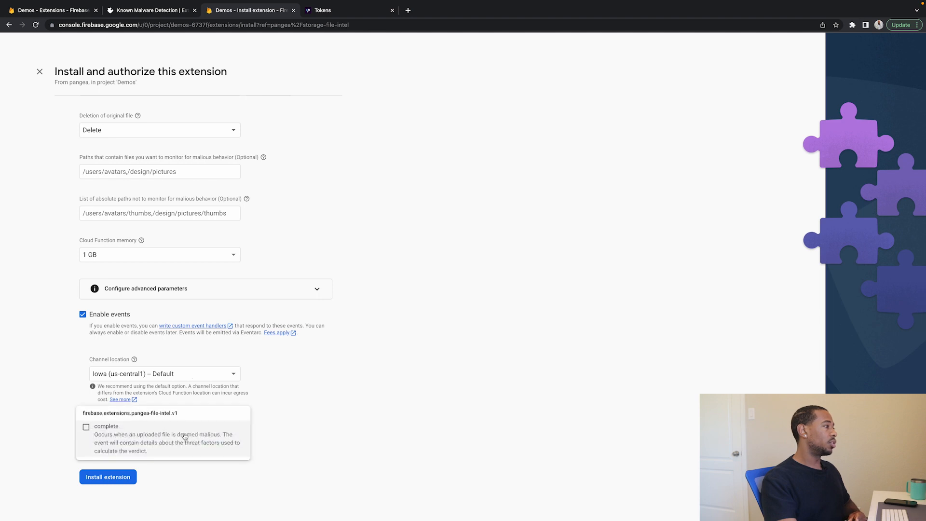
click(90, 428)
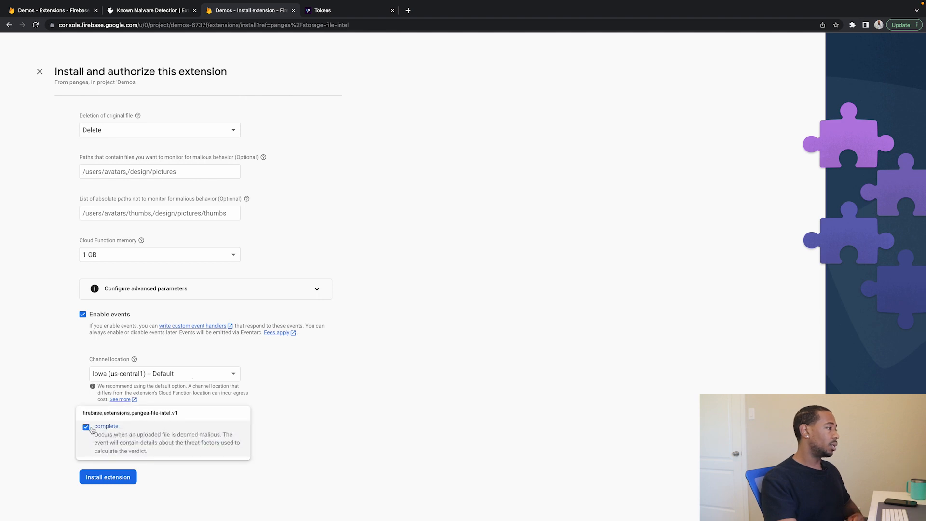
click(331, 425)
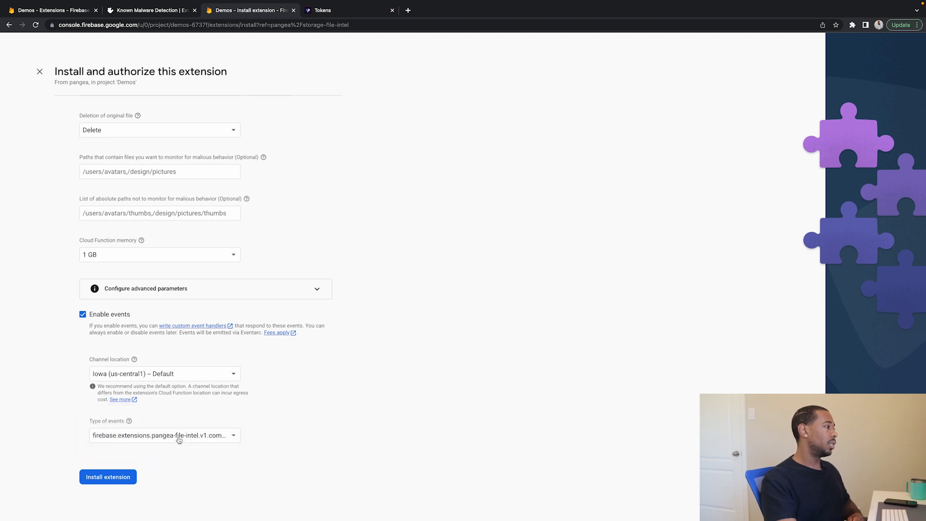
Install the configured Known Malware Detection extension in the project
click(117, 478)
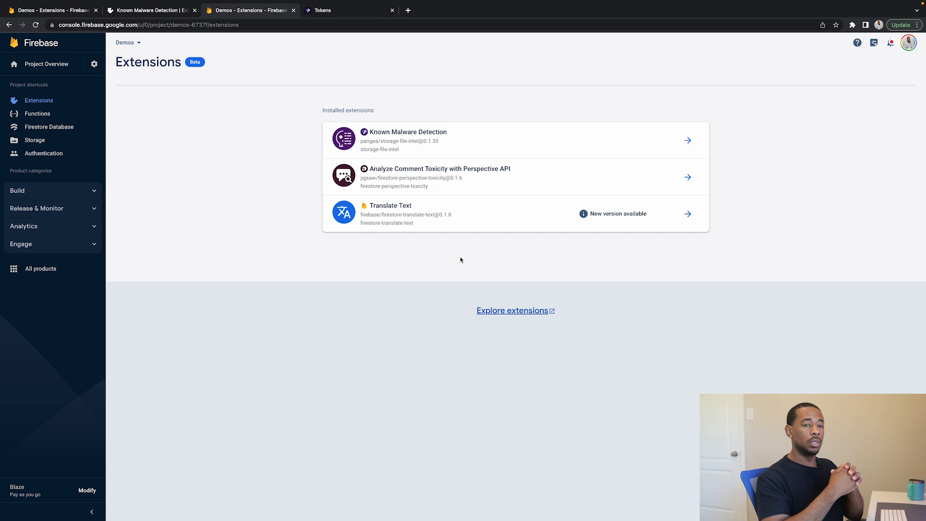
Switch to Terminal, move up from pangea_extensions_demo to the Desktop folder and clear the screen
key(ctrl+Left)
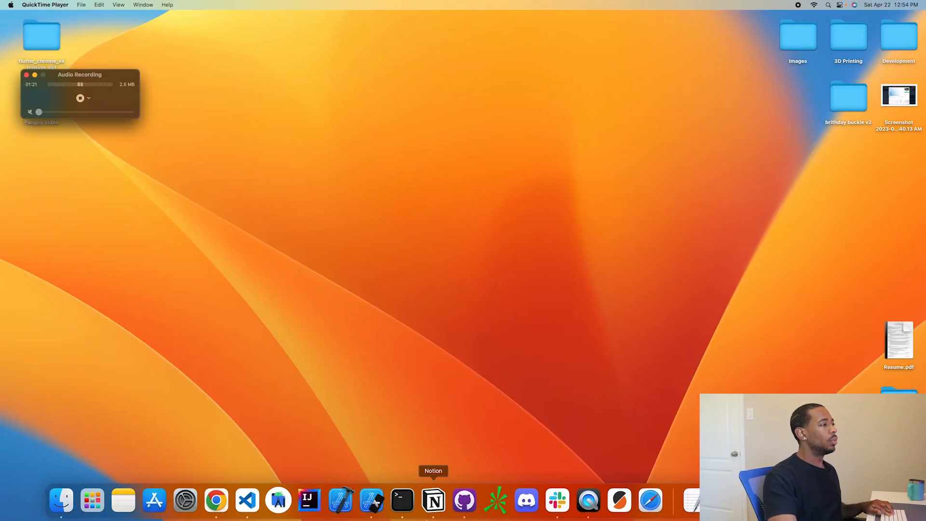
click(403, 490)
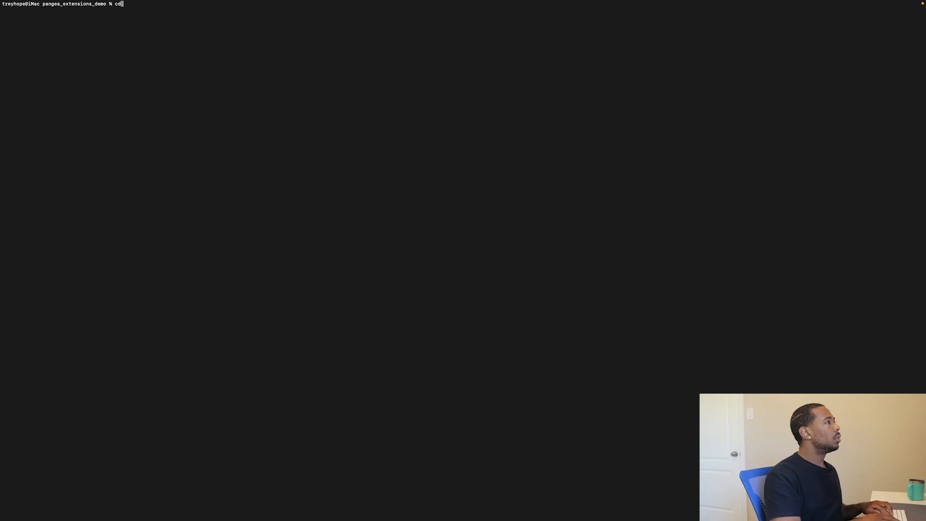
text(cd ../)
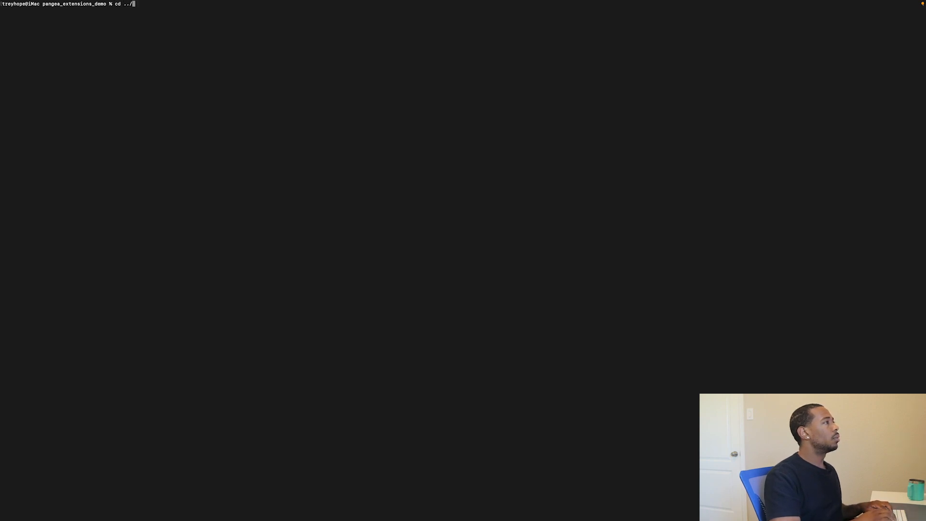
key(Return)
text(clear)
key(Return)
Create two empty files on the Desktop with touch, named malicious_file and non_malicious_file
text(touch malicious_file)
key(Return)
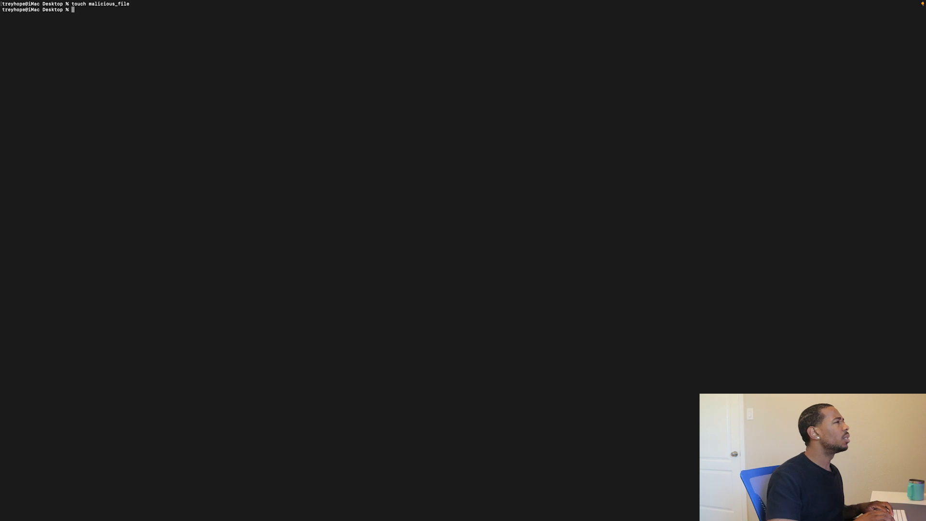
key(Up)
key(Left)
key(Left)
key(Left)
key(Left)
key(Left)
key(Left)
key(Left)
key(Left)
key(Left)
key(Left)
key(Left)
key(Left)
key(Left)
key(Left)
text(non_)
key(Return)
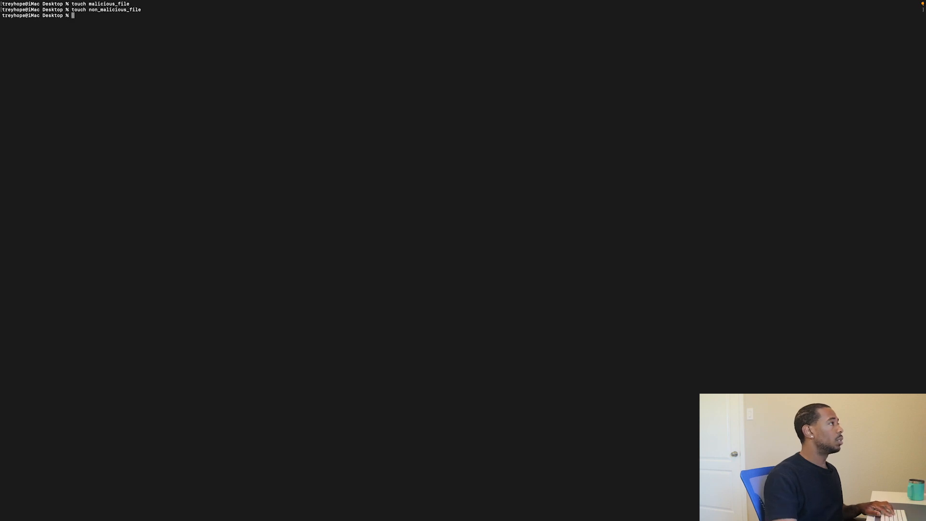
Open malicious_file from the desktop in TextEdit, fill it with the EICAR-STANDARD-ANTIVIRUS-TEST-FILE string, save it and close it
key(ctrl+Right)
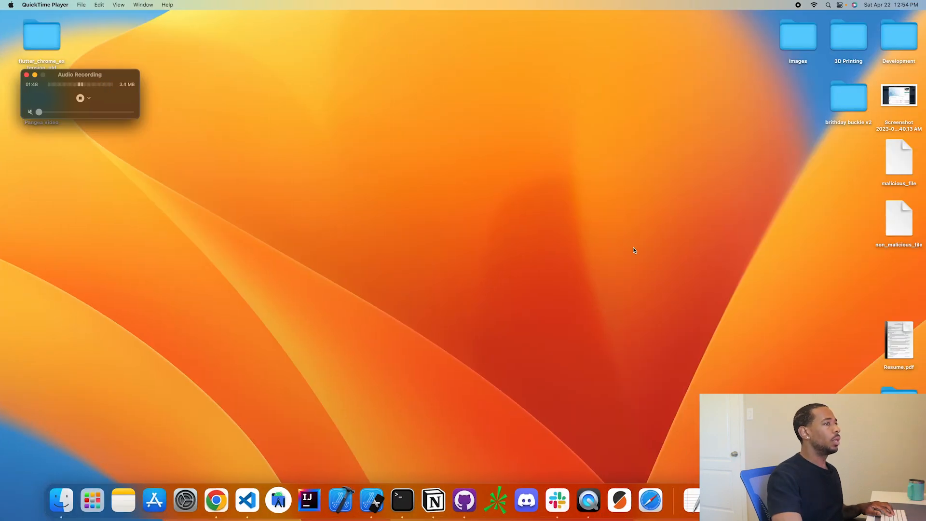
click(860, 280)
double_click(897, 155)
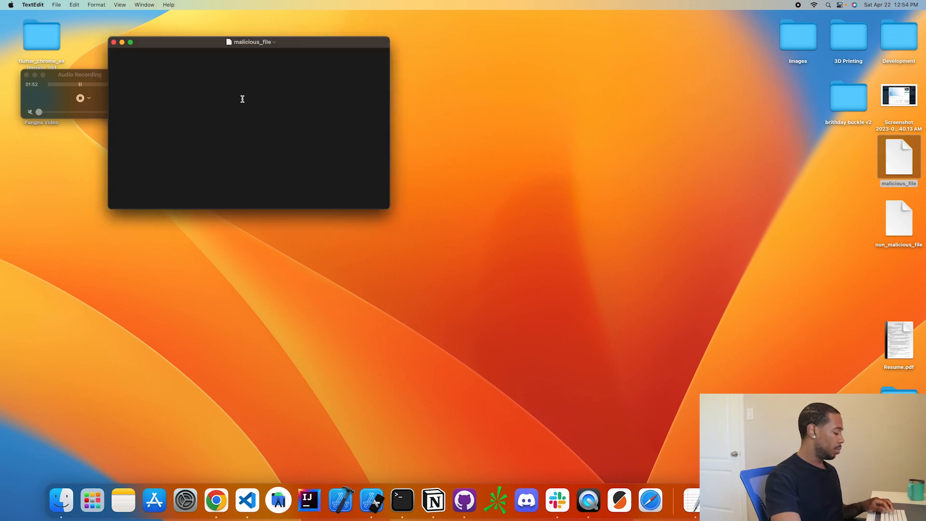
text(X5O!P%@AP[4\PZX54(P^)7CC)7}$EICAR-STANDARD-ANTIVIRUS-TEST-FILE!$H+H*)
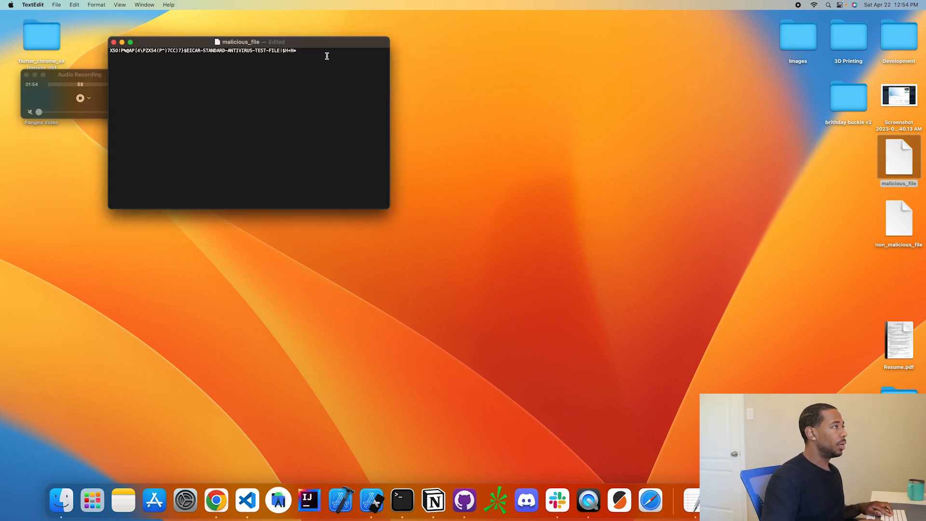
key(BackSpace)
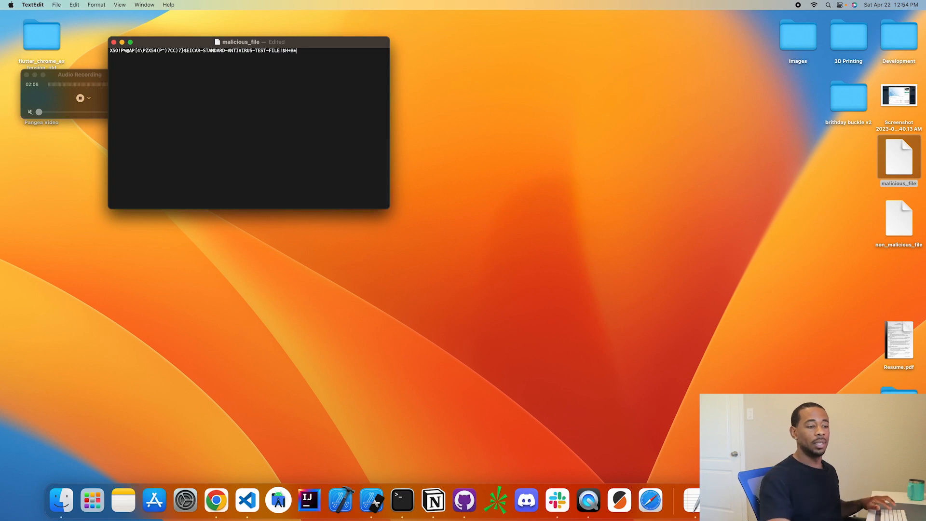
key(super+s)
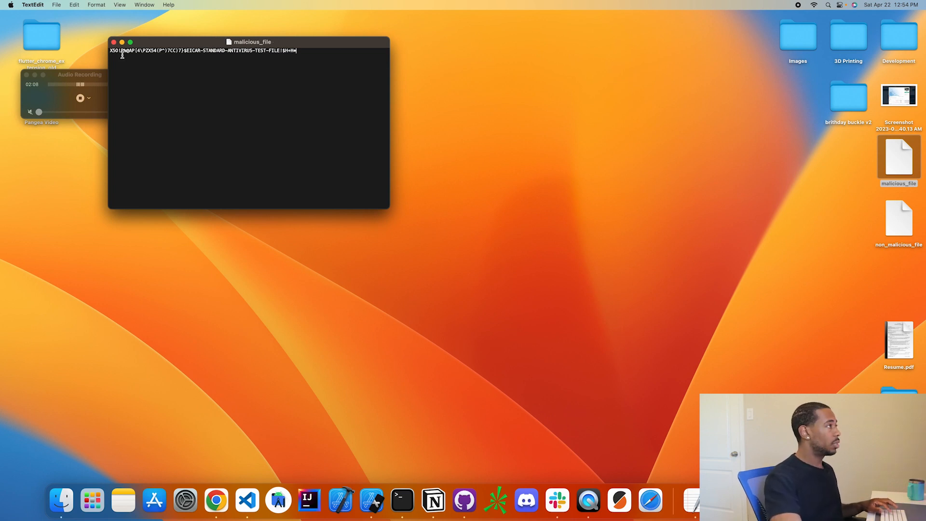
click(113, 42)
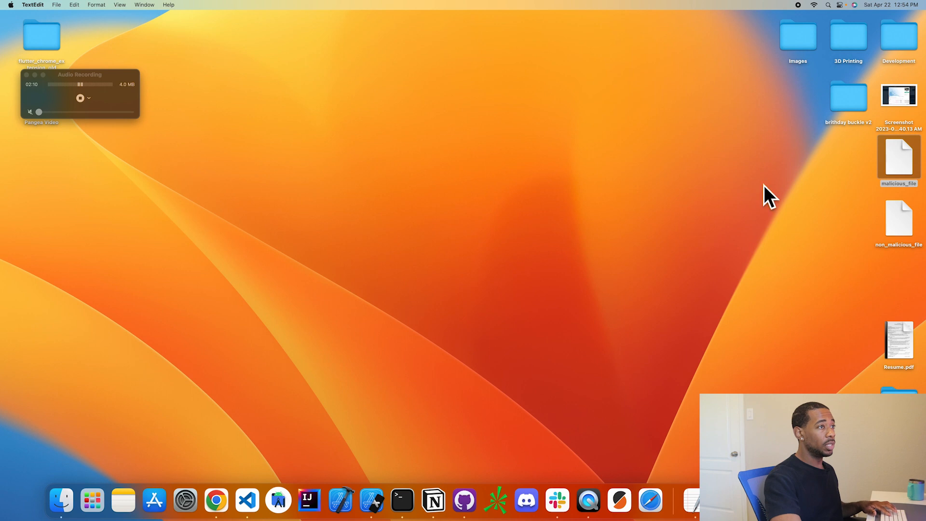
Open non_malicious_file from the desktop to check its contents and close it again
double_click(899, 219)
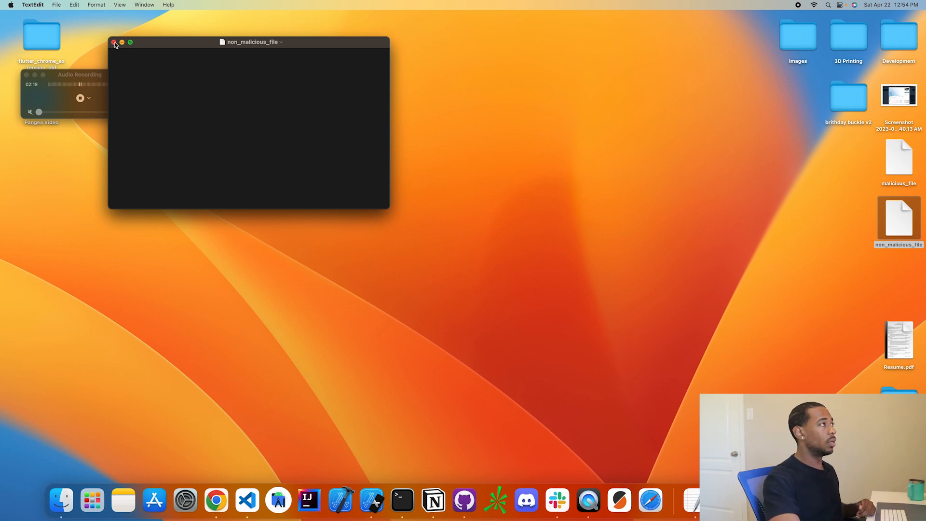
click(114, 43)
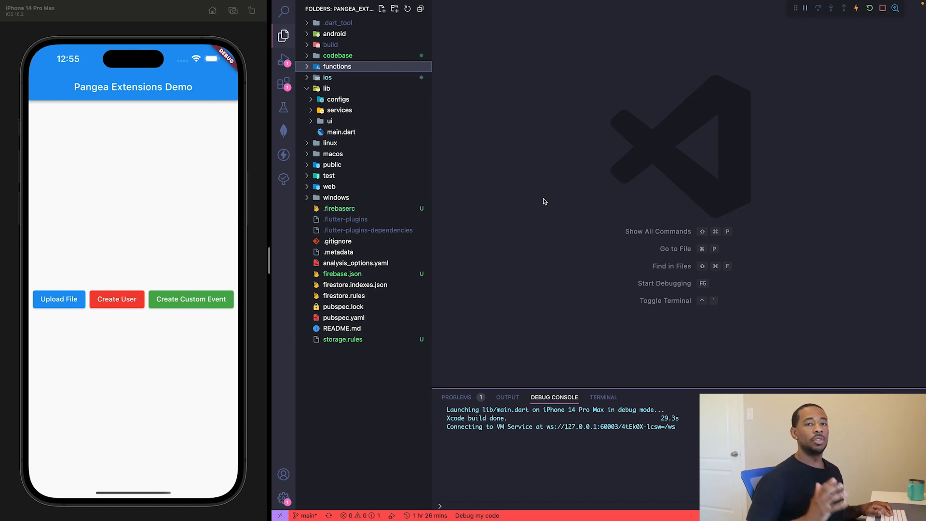
In Visual Studio Code, open storage_service.dart from lib/services and examine the uploadFile method
click(345, 113)
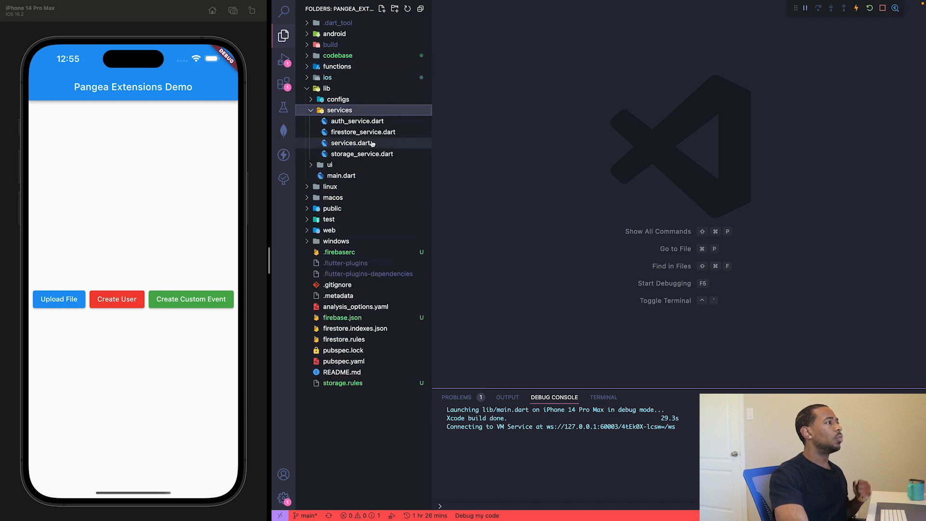
click(383, 153)
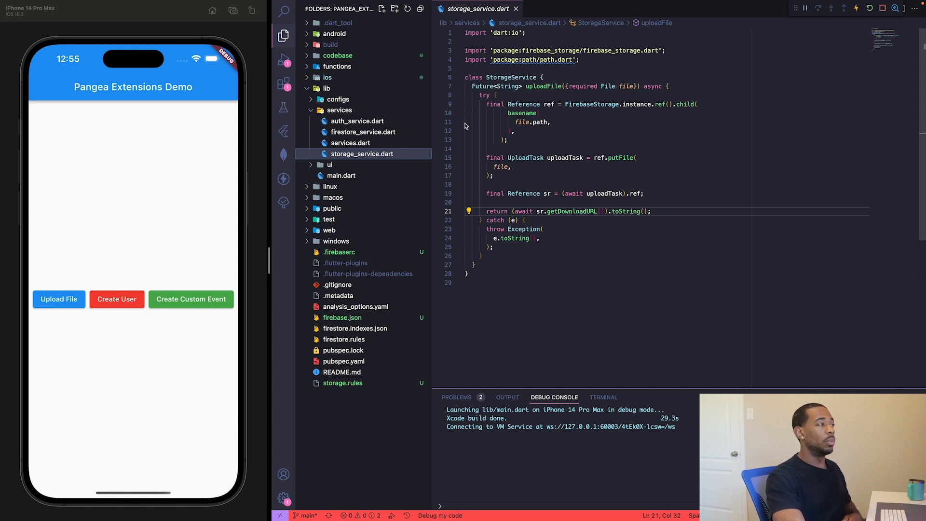
Open demo_page.dart from lib/ui and examine how the _uploadFile function picks a file, submits it to storage and shows messages
click(330, 164)
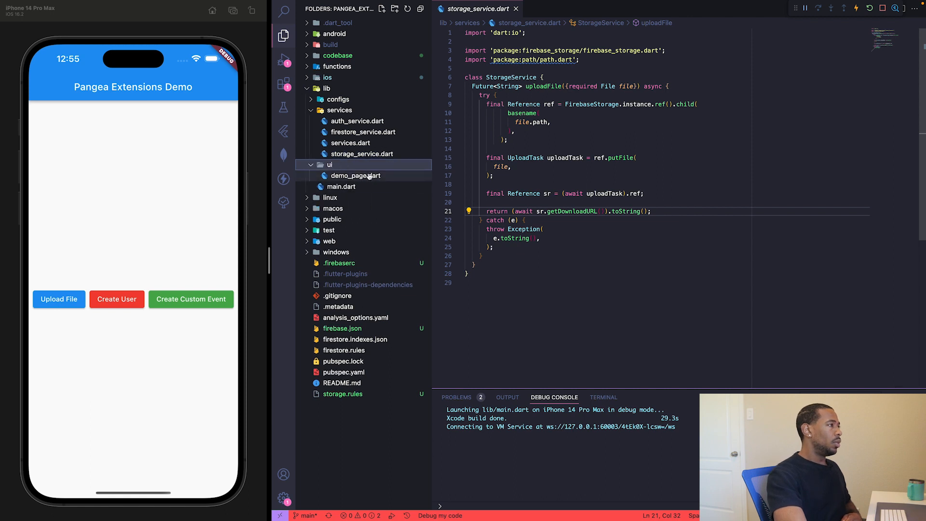
click(355, 175)
scroll(624, 165, up, 20)
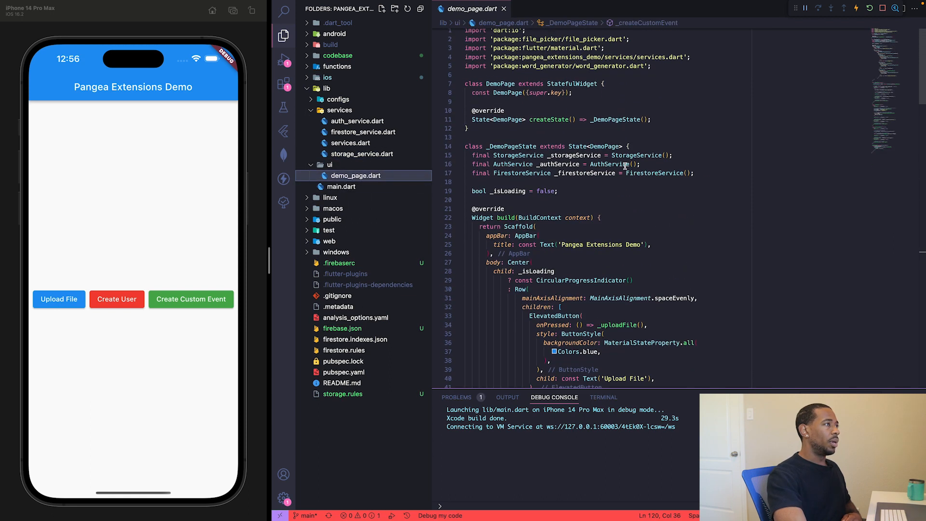
scroll(625, 165, down, 6)
scroll(625, 166, up, 9)
scroll(648, 225, down, 9)
scroll(611, 207, down, 10)
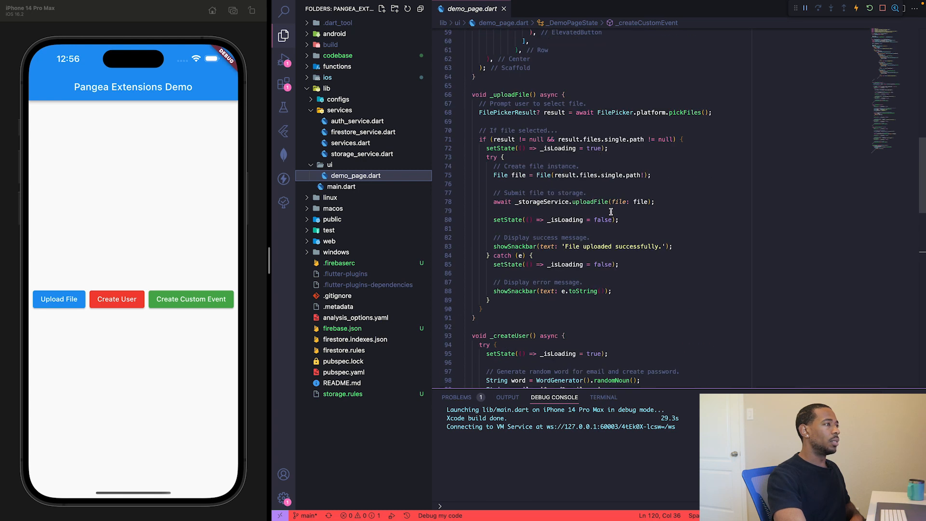
scroll(514, 172, down, 1)
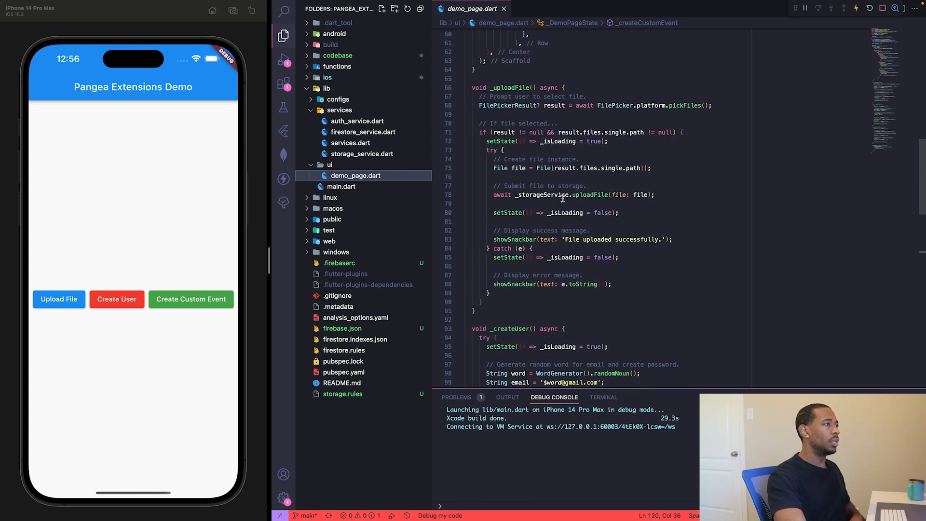
mouse_move(564, 198)
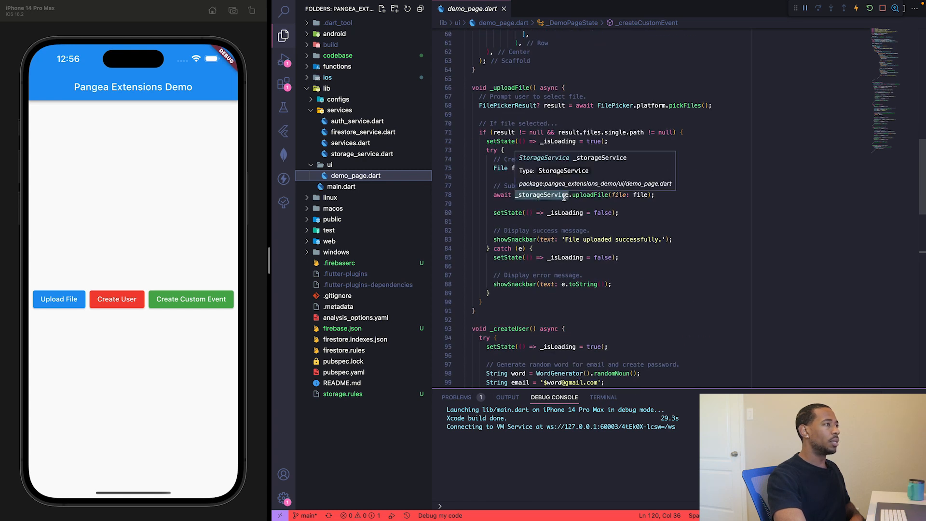
click(593, 239)
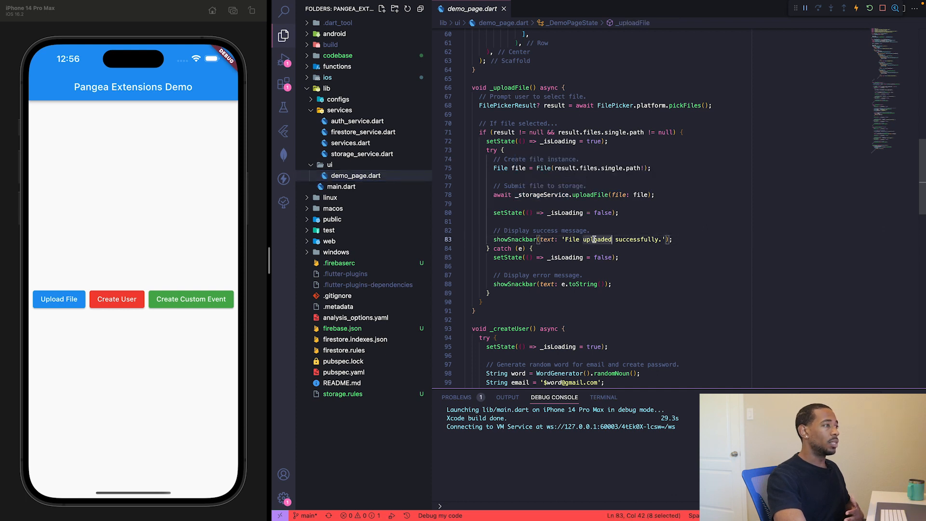
click(696, 213)
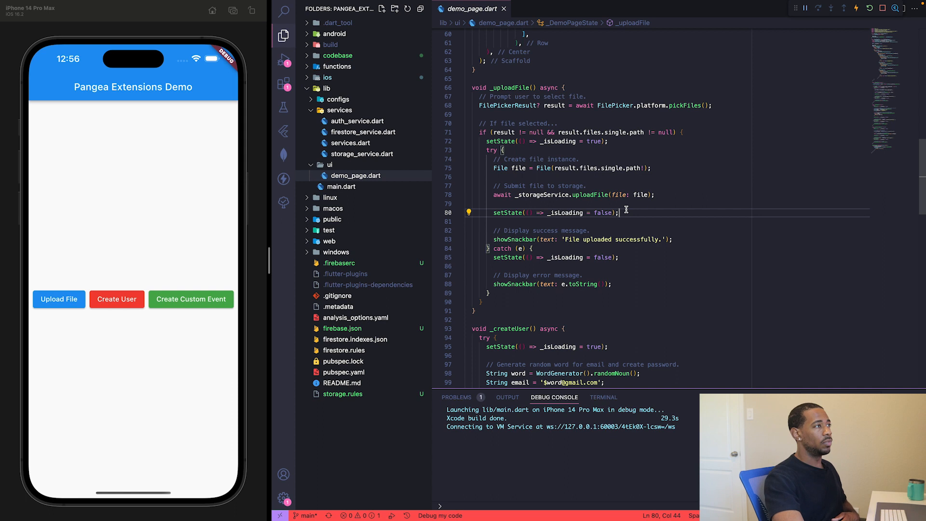
Switch to the Firebase console in Chrome and open the Storage page of the Demos project
key(ctrl+Right)
key(ctrl+Right)
key(ctrl+Right)
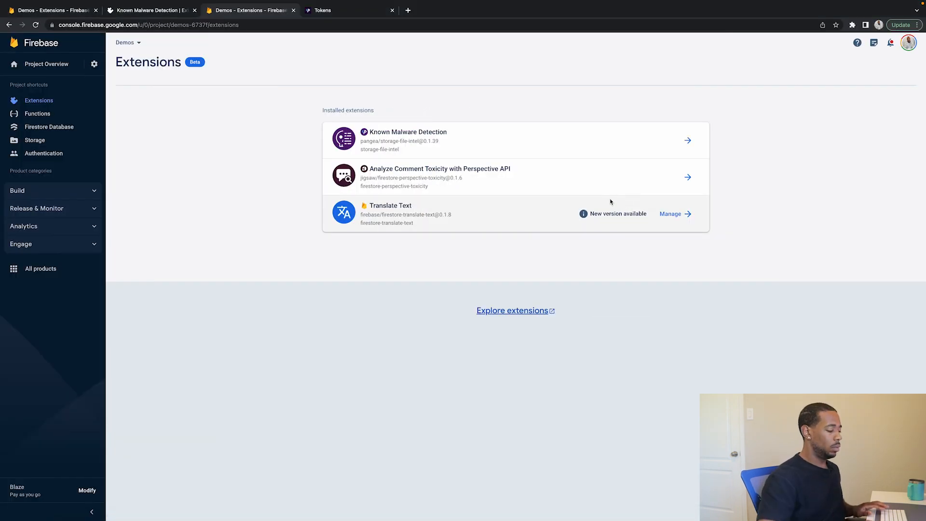
click(42, 10)
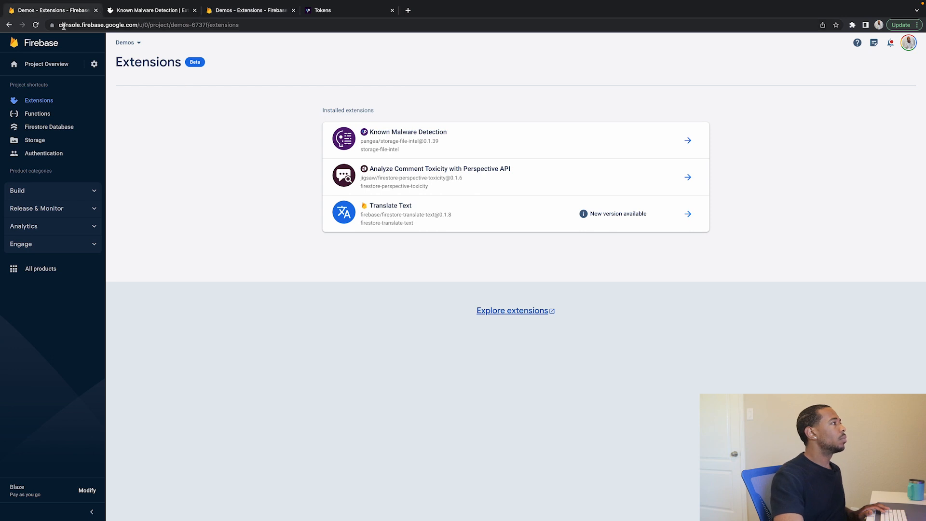
click(72, 139)
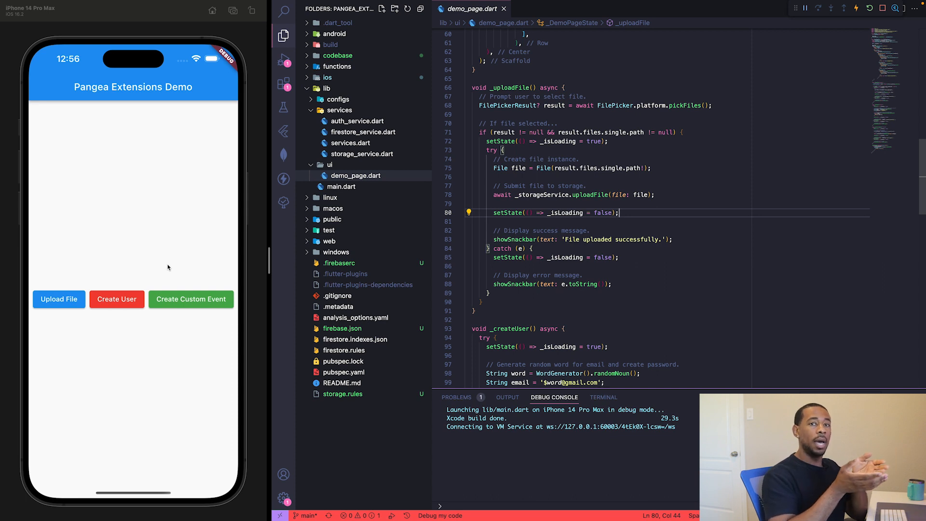
Switch to the iPhone simulator and try to upload malicious_file from the Pangea Extensions Demo app
click(75, 299)
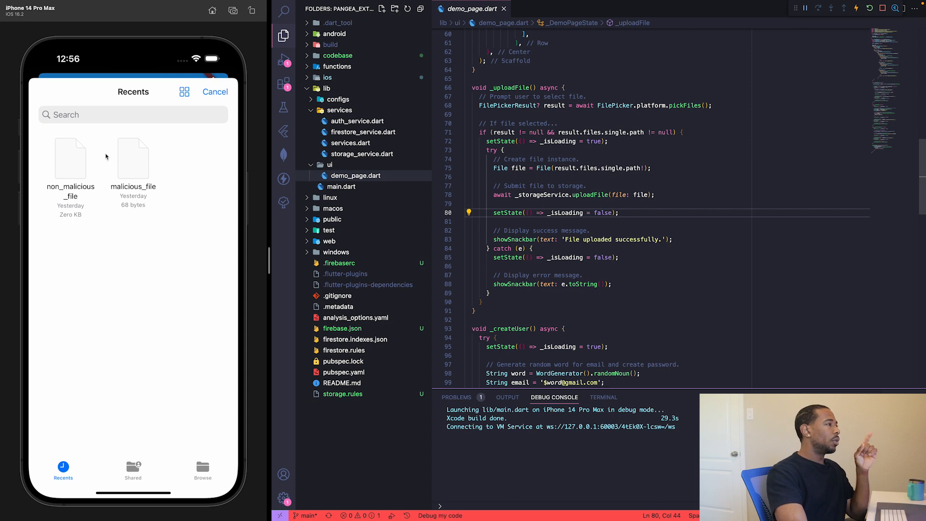
click(139, 153)
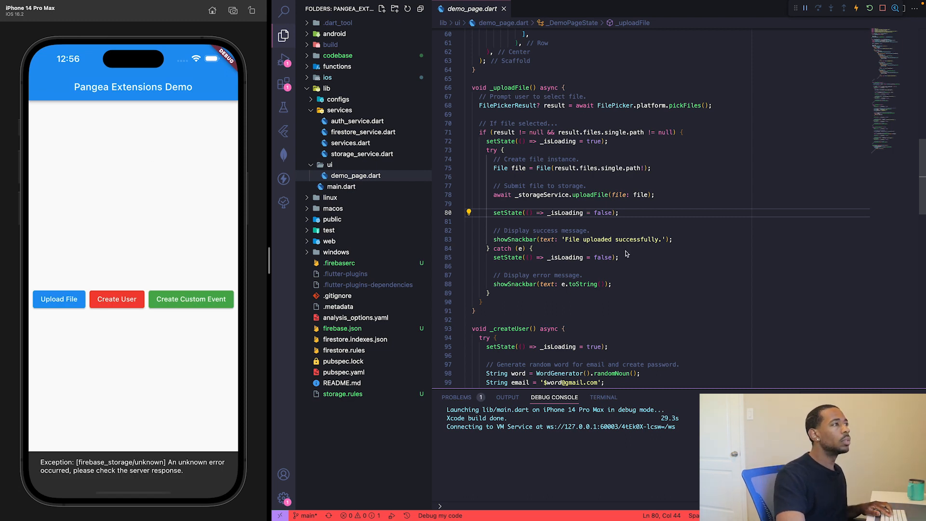
Restart the demo app from Visual Studio Code and upload non_malicious_file from the simulator
click(870, 8)
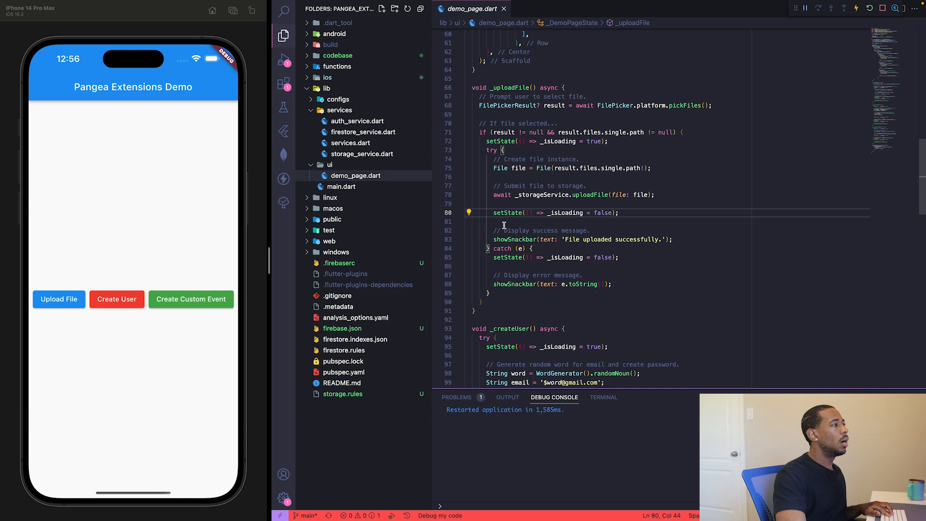
click(565, 221)
click(75, 294)
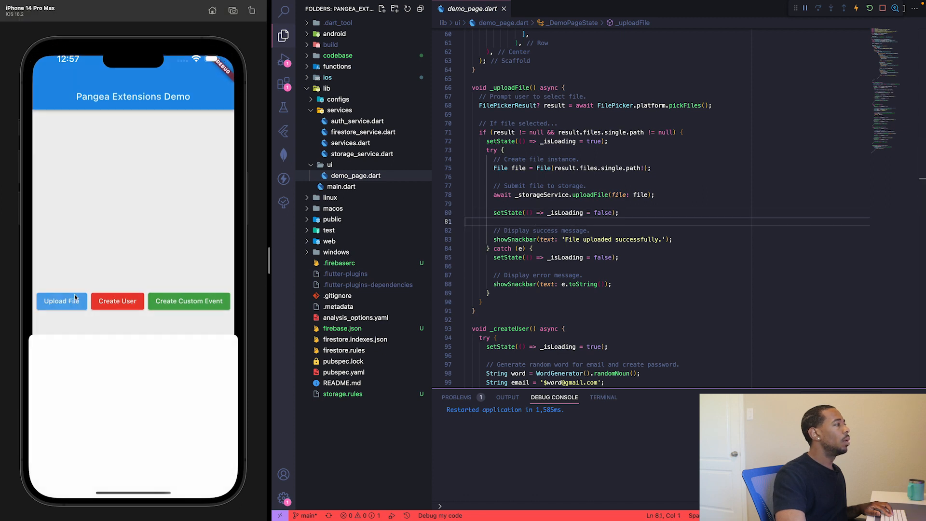
click(138, 158)
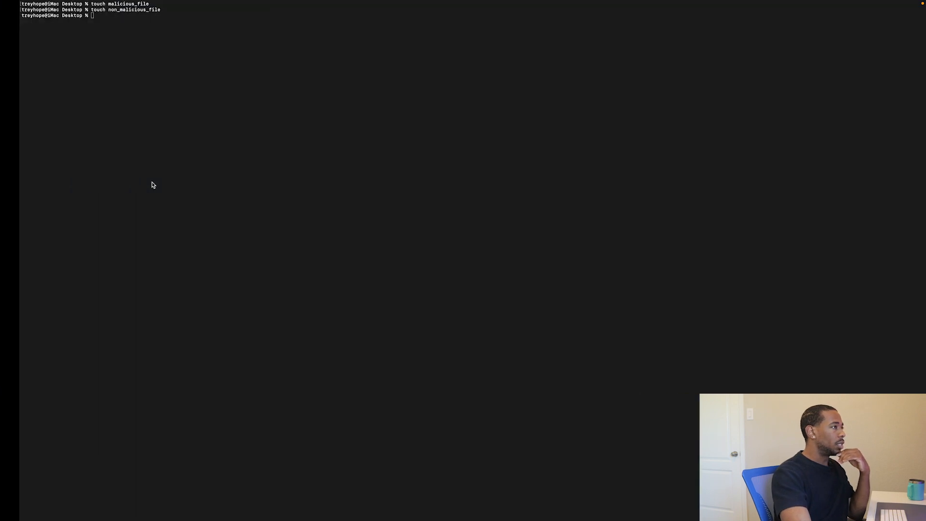
Return to the Firebase Storage page in Chrome and reload it to check the bucket's files for the upload
key(ctrl+Right)
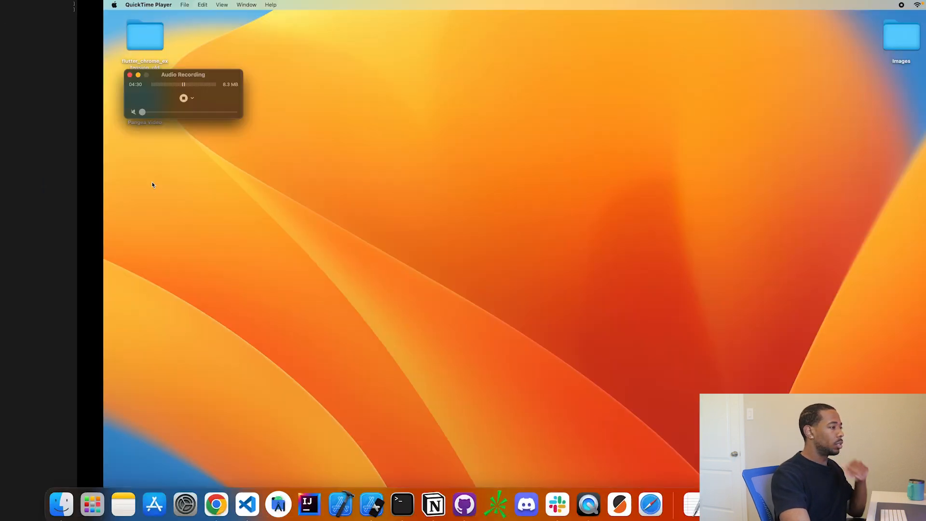
key(ctrl+Left)
key(ctrl+Left)
key(ctrl+Up)
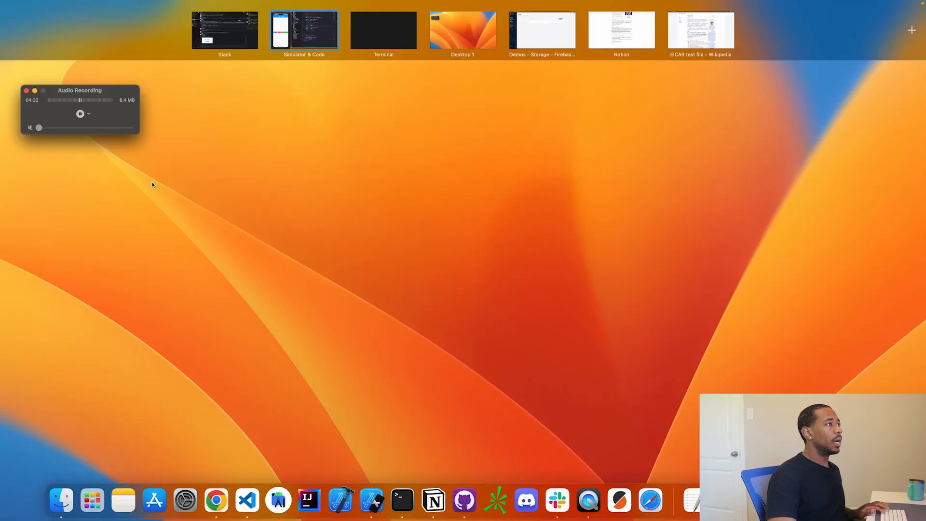
click(544, 28)
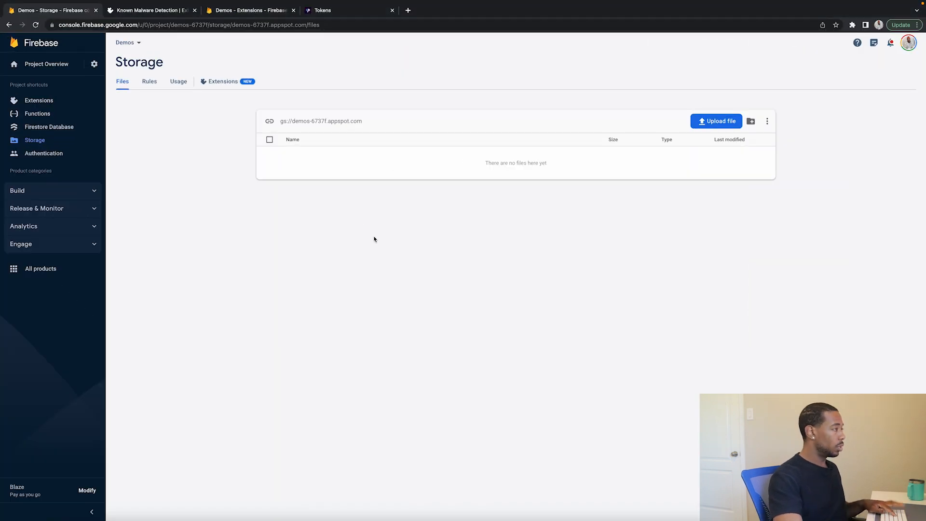
key(super+r)
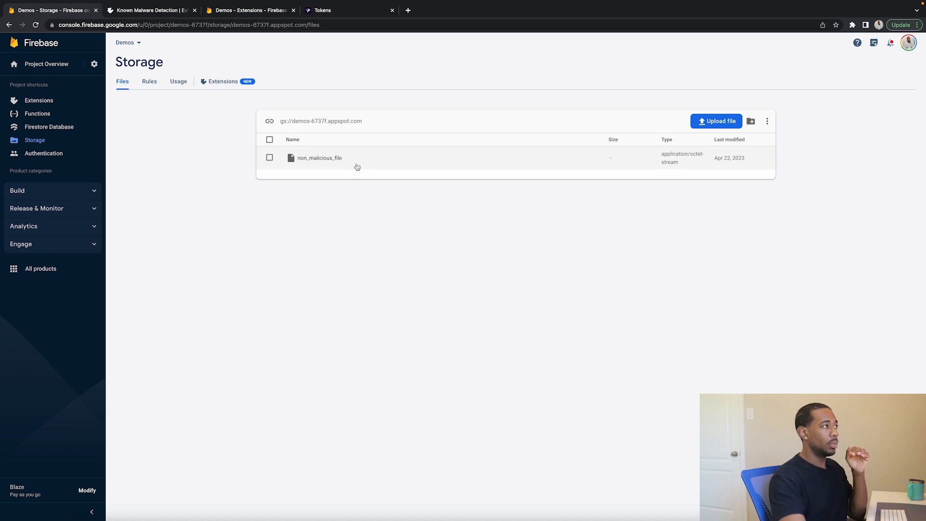
Switch to the iPhone simulator, upload malicious_file from the demo app, and refresh the bucket's file list on Chrome's Firebase Storage page
key(ctrl+Left)
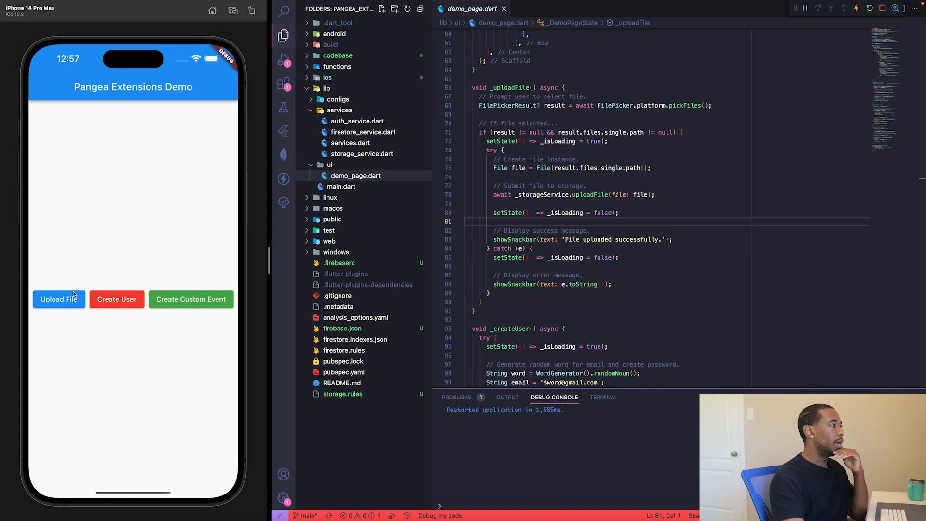
click(73, 292)
click(130, 172)
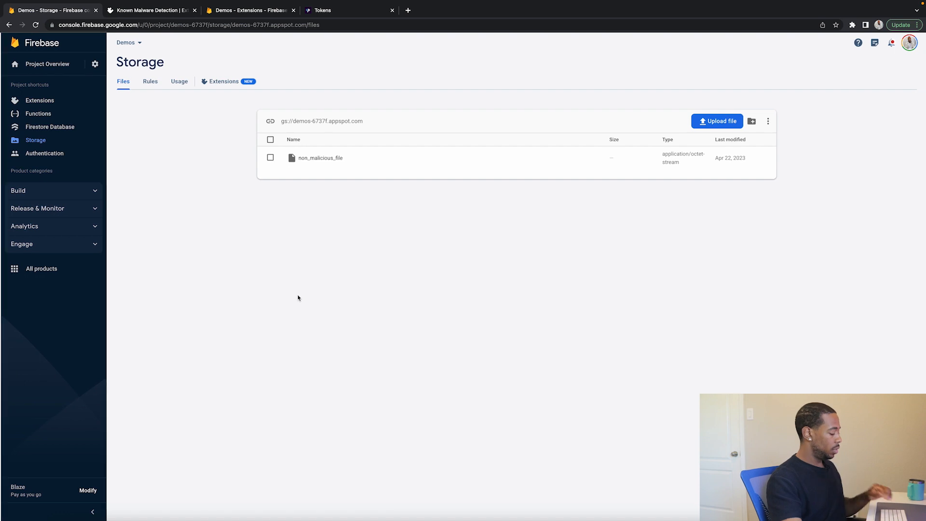
key(super+r)
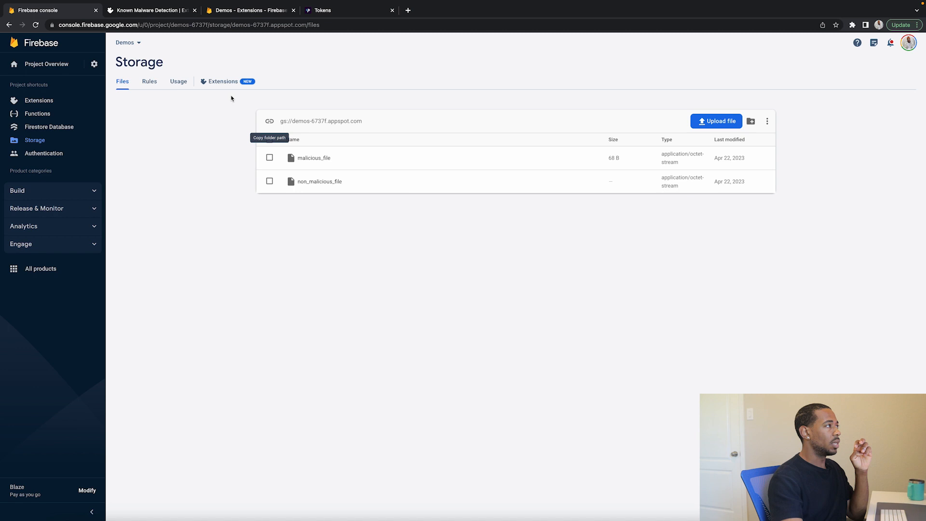
click(236, 83)
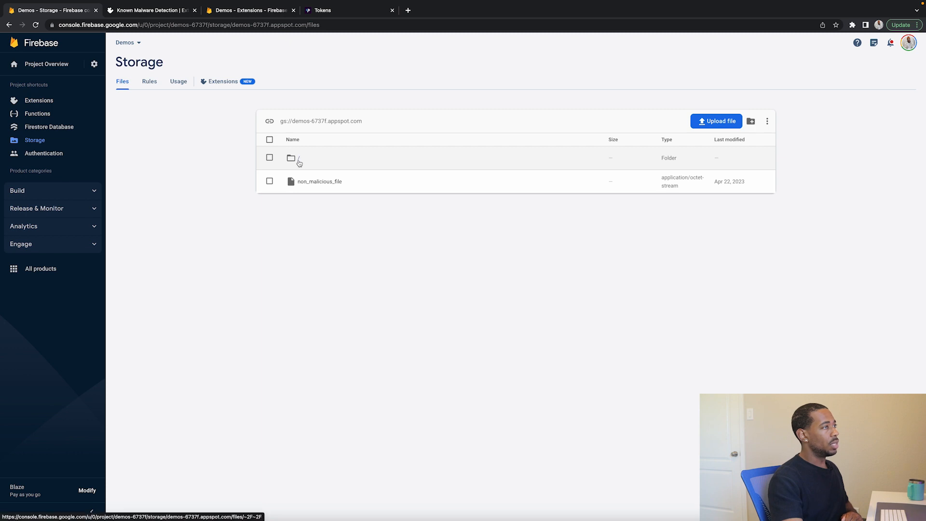
Examine the malicious folder inside the bucket's / folder, and return through the bucket root to the / folder
click(299, 163)
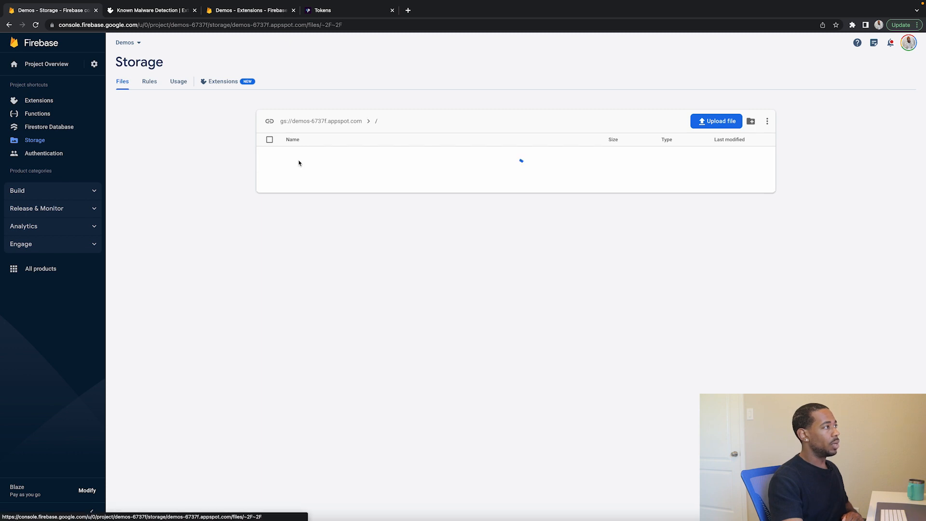
click(313, 161)
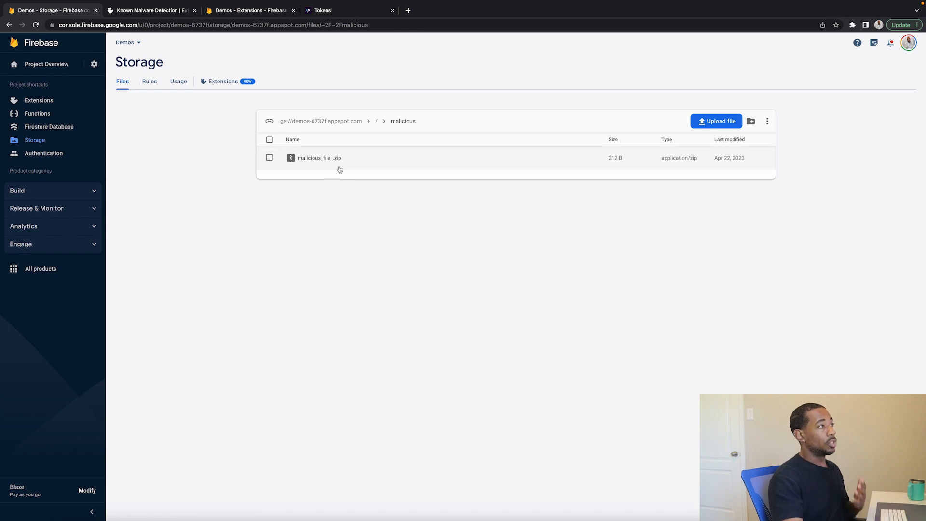
click(336, 122)
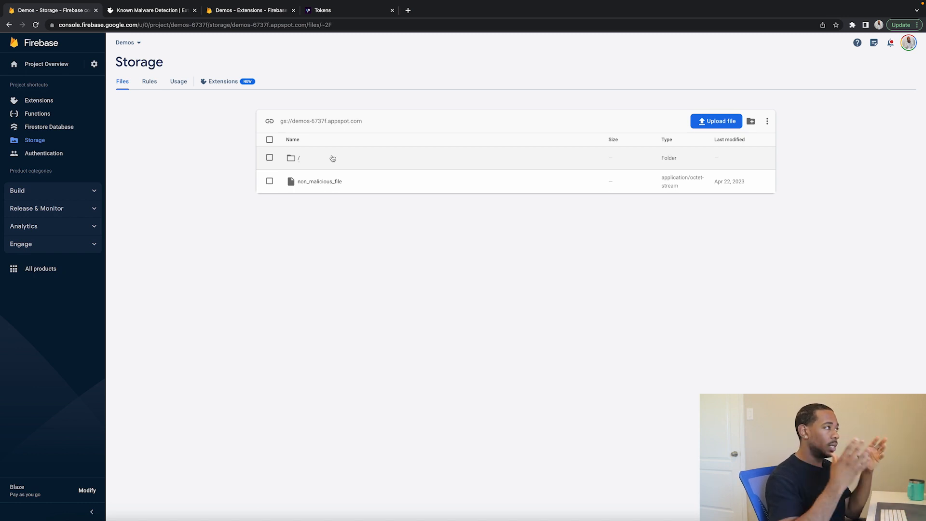
click(298, 161)
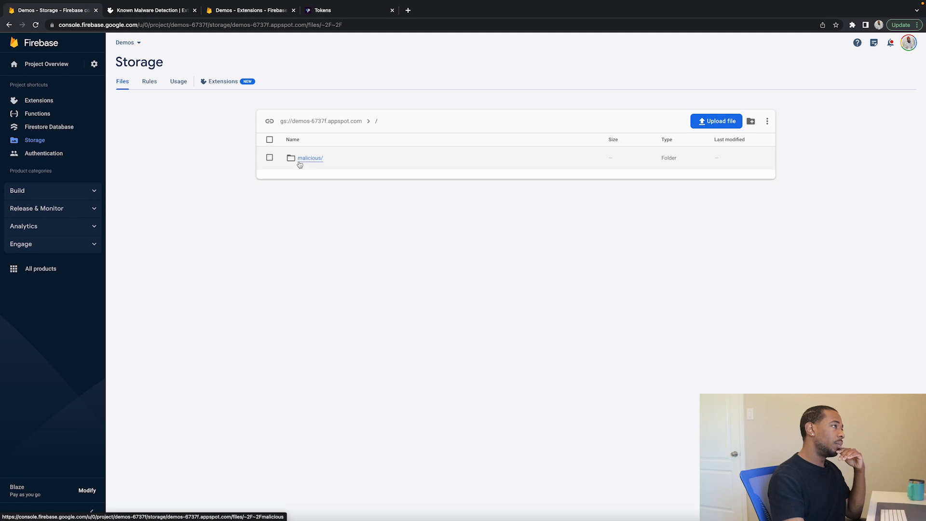